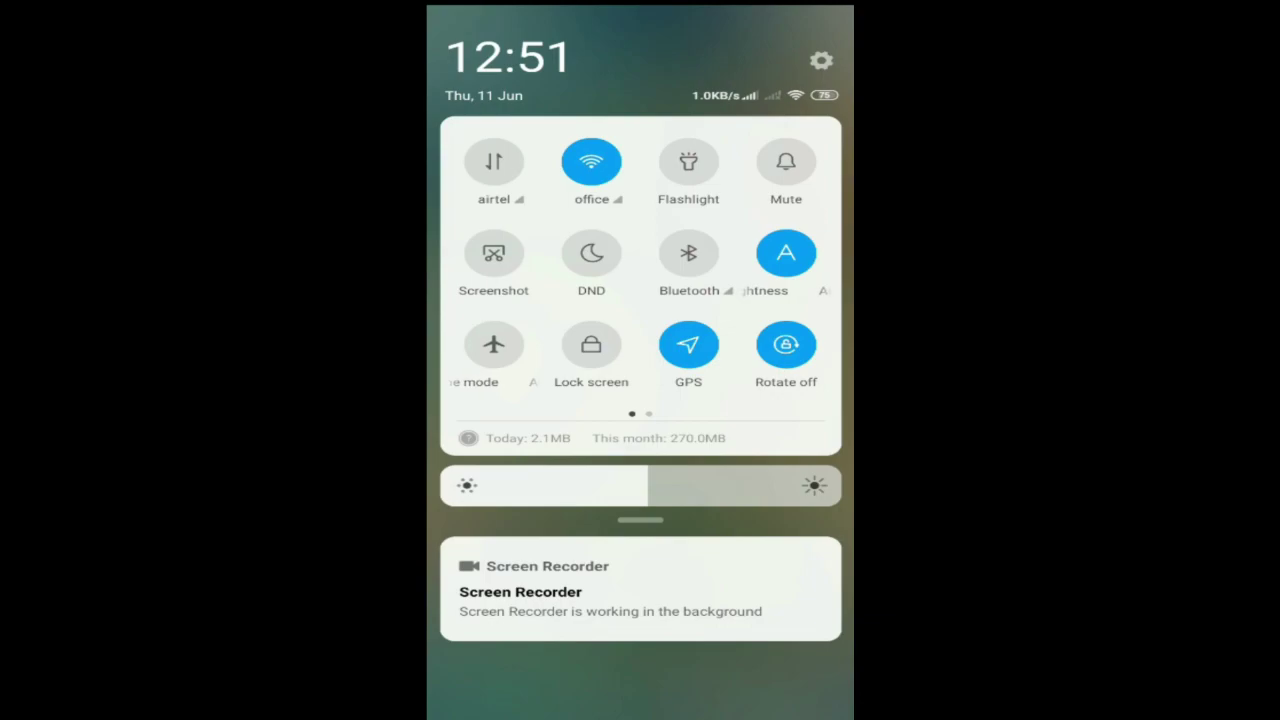
Join the TP-Link_268E Wi-Fi network with its password, skipping the Sayan network
click(591, 162)
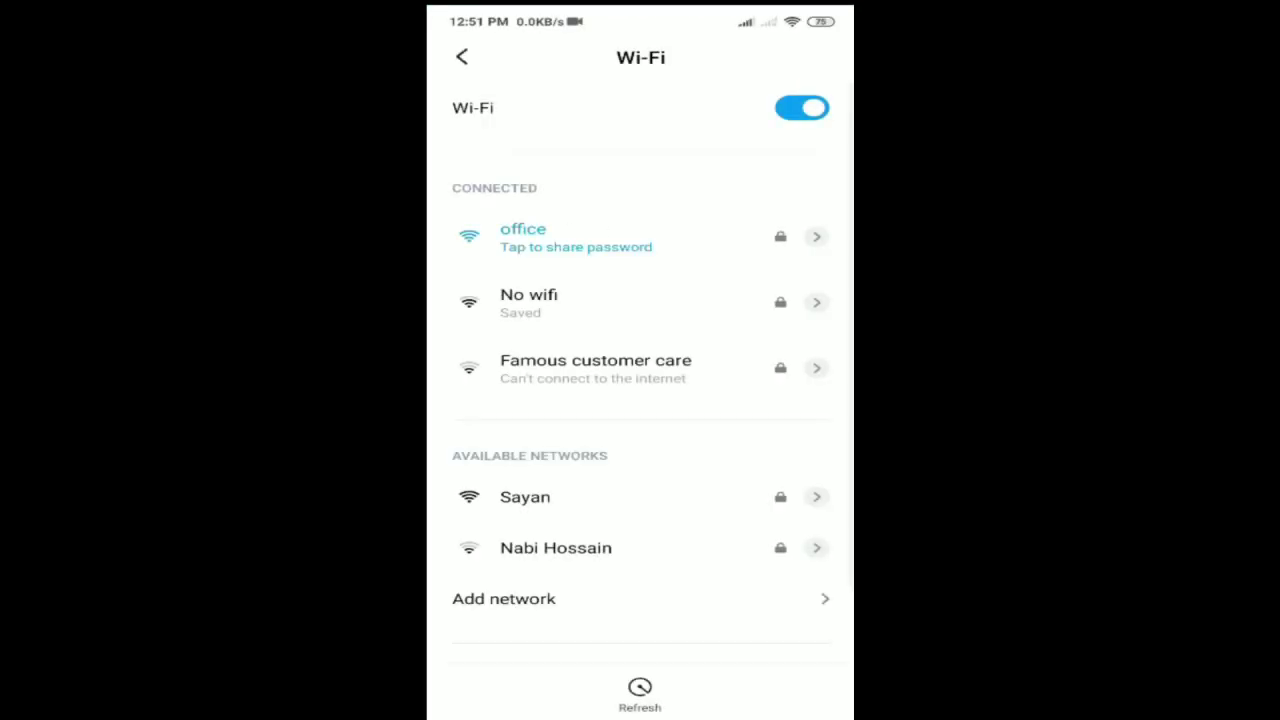
click(525, 431)
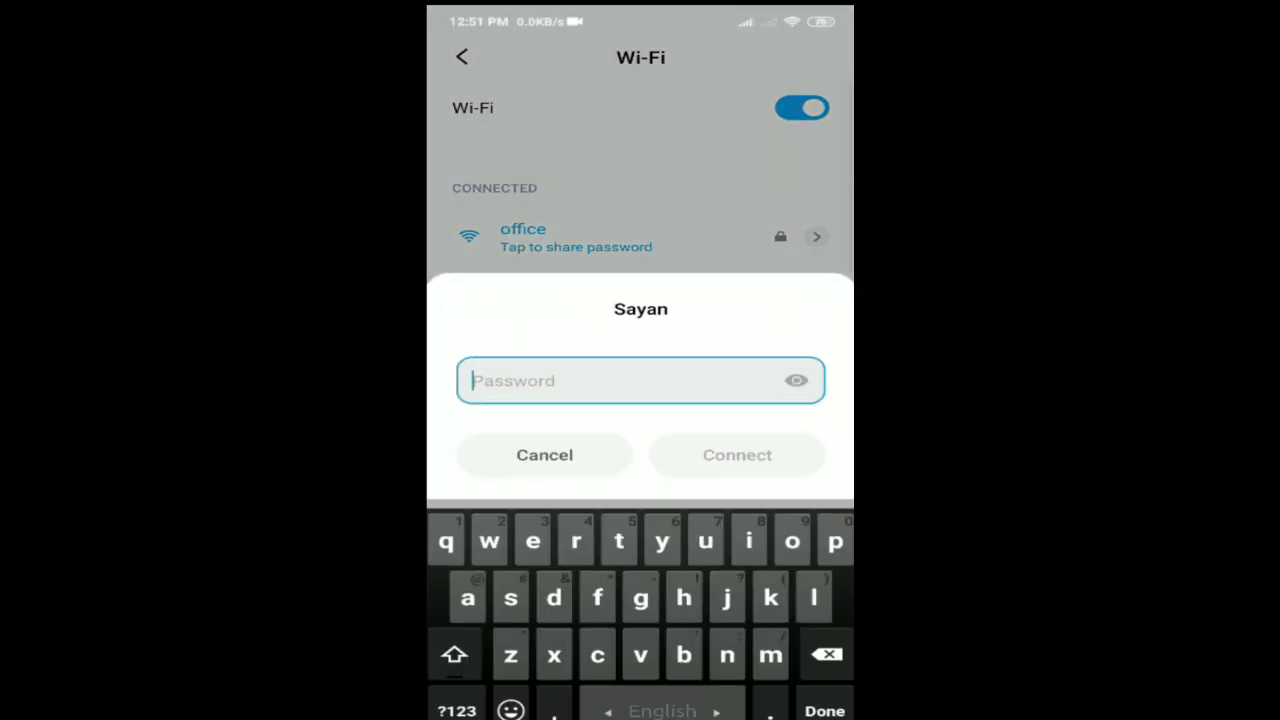
key(Escape)
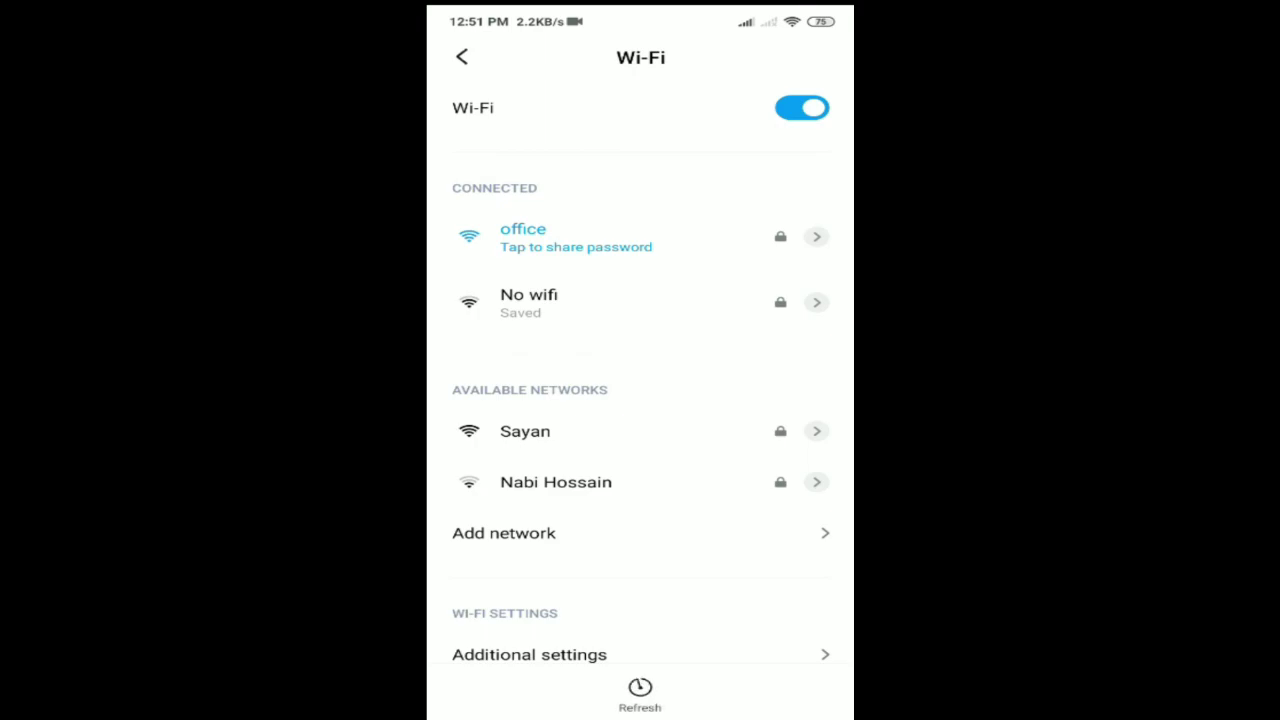
click(557, 431)
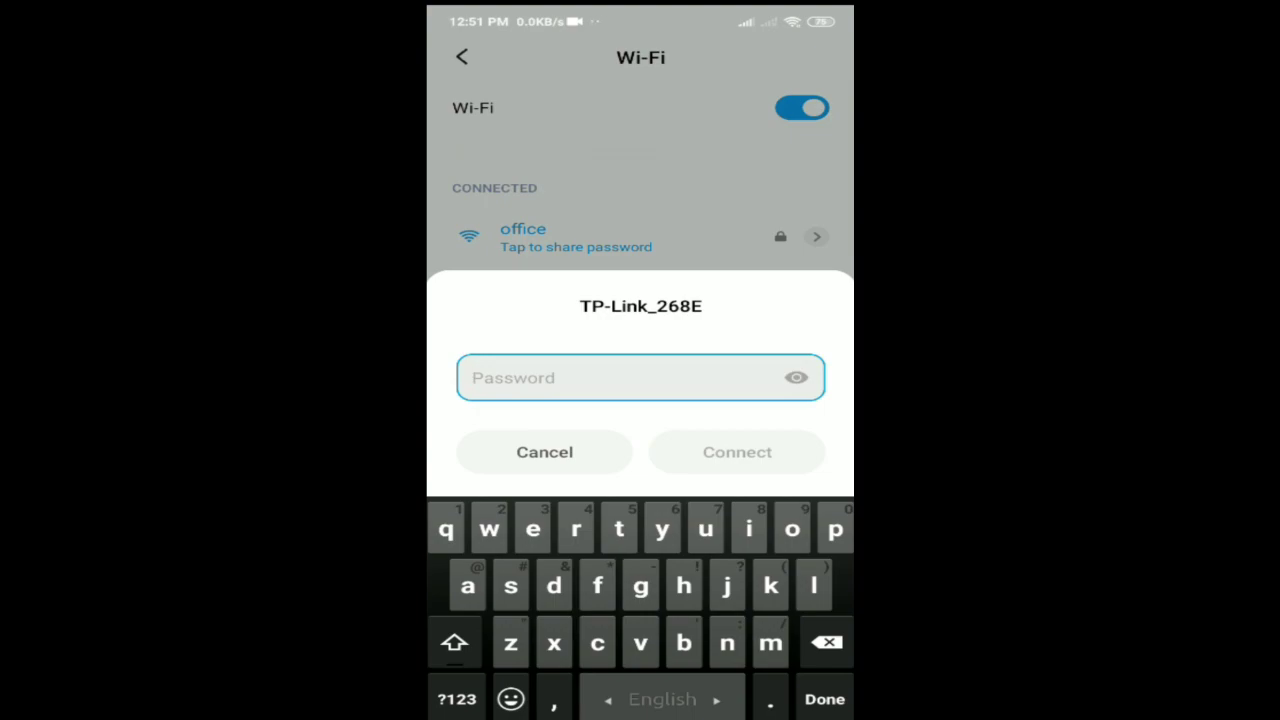
click(457, 699)
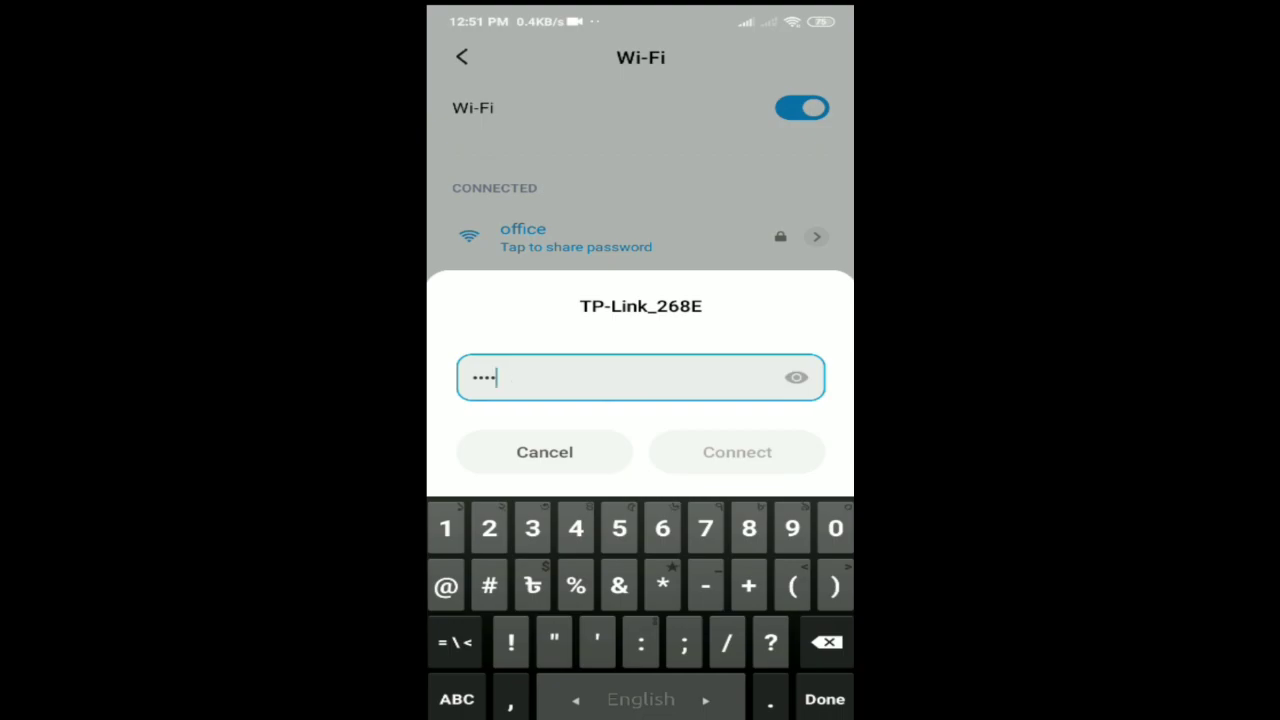
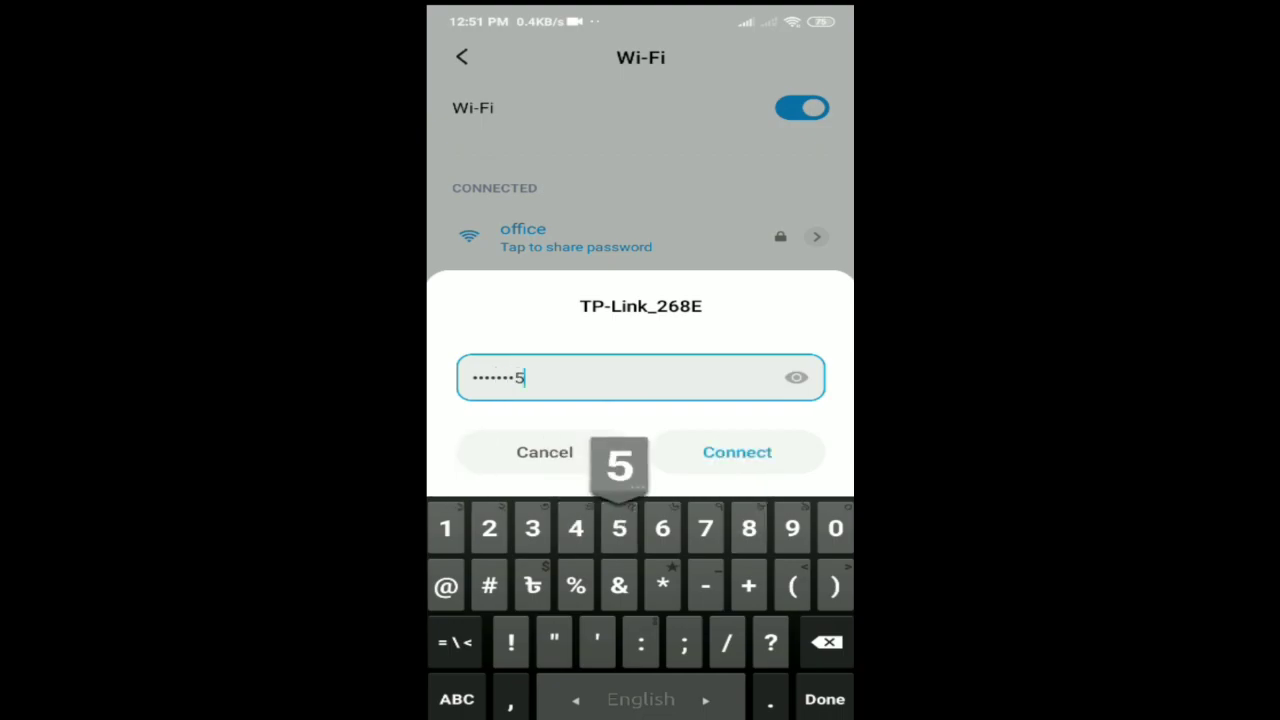
key(Return)
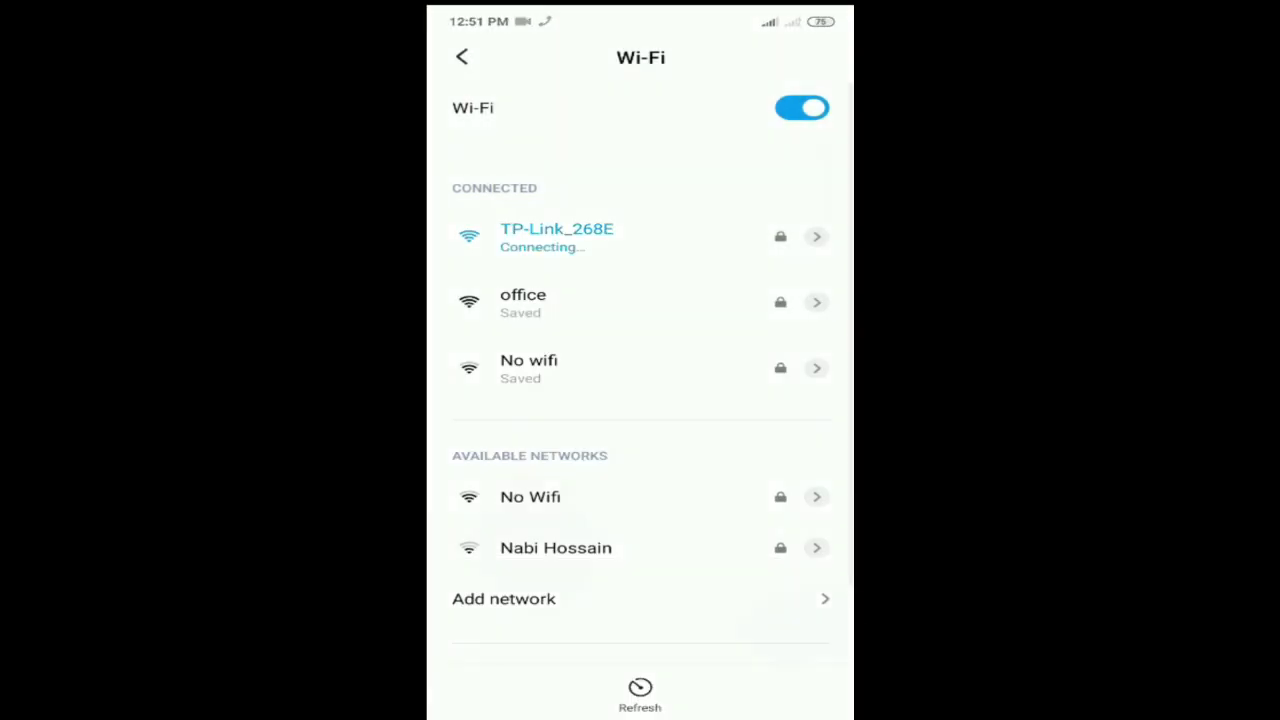
Load the router admin page at 192.168.0.1 in Chrome
drag(640, 10, 640, 450)
drag(640, 600, 640, 150)
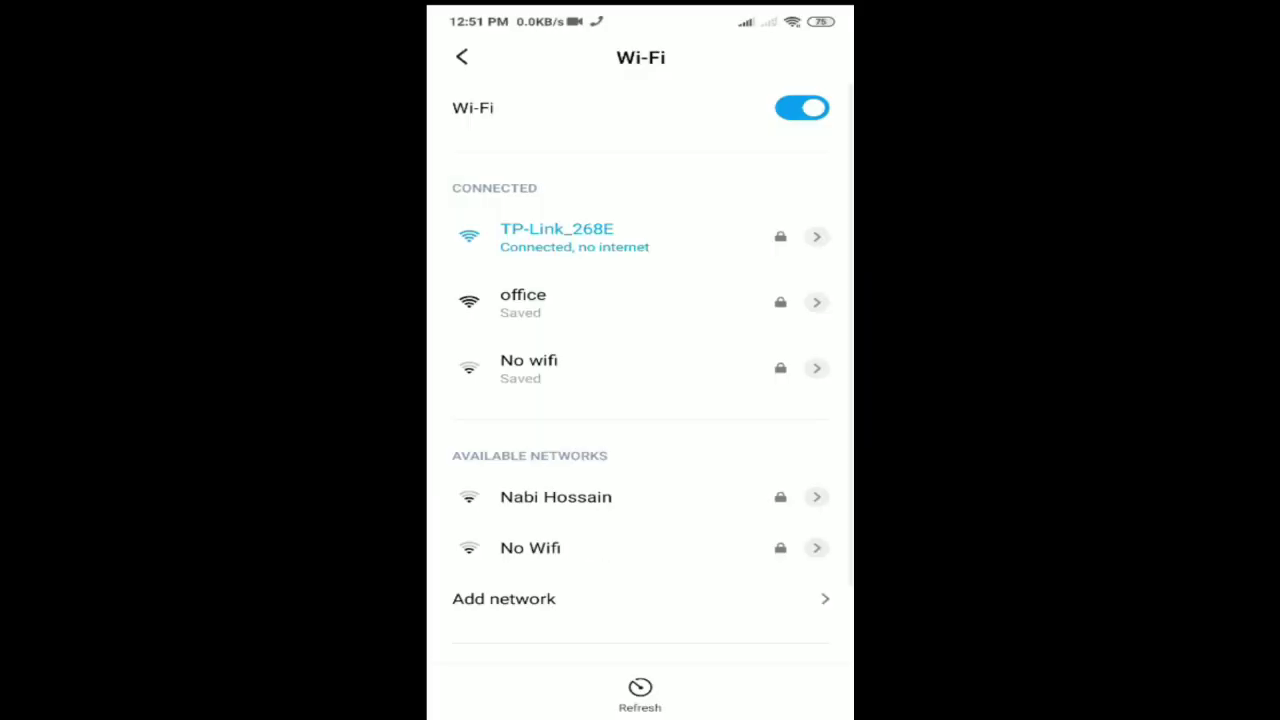
drag(640, 715, 640, 400)
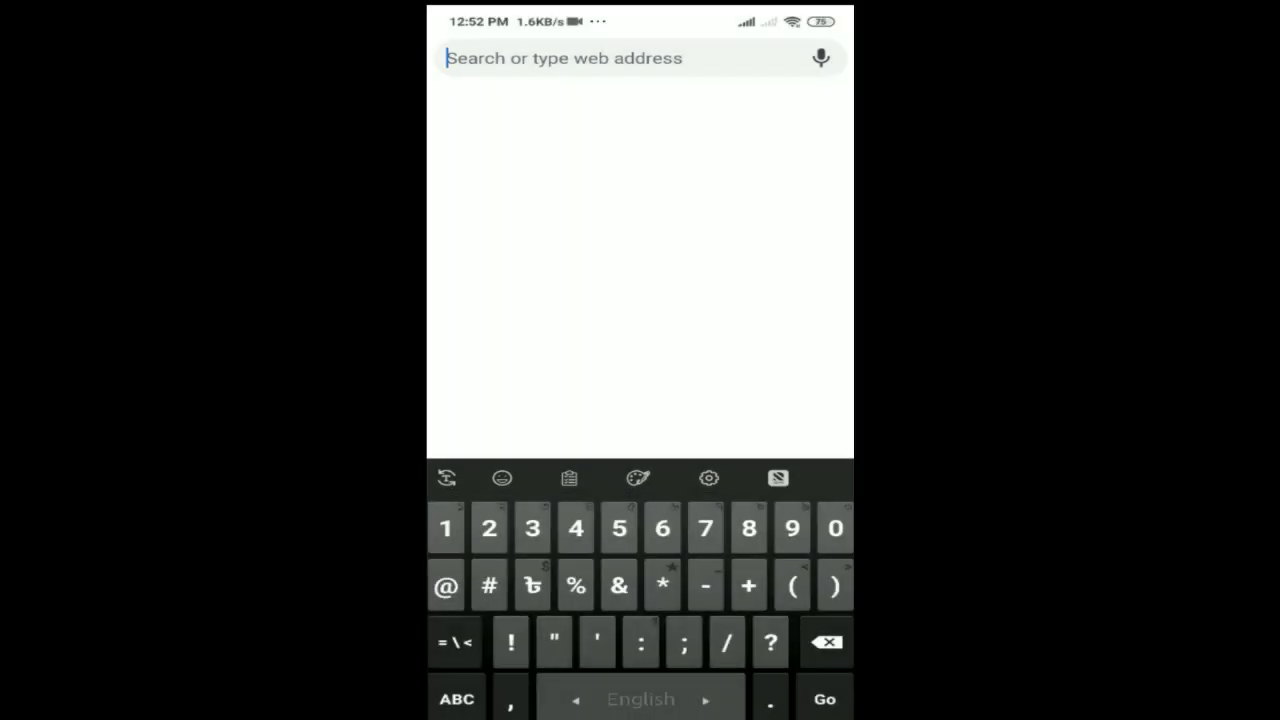
text(192.168.0.1)
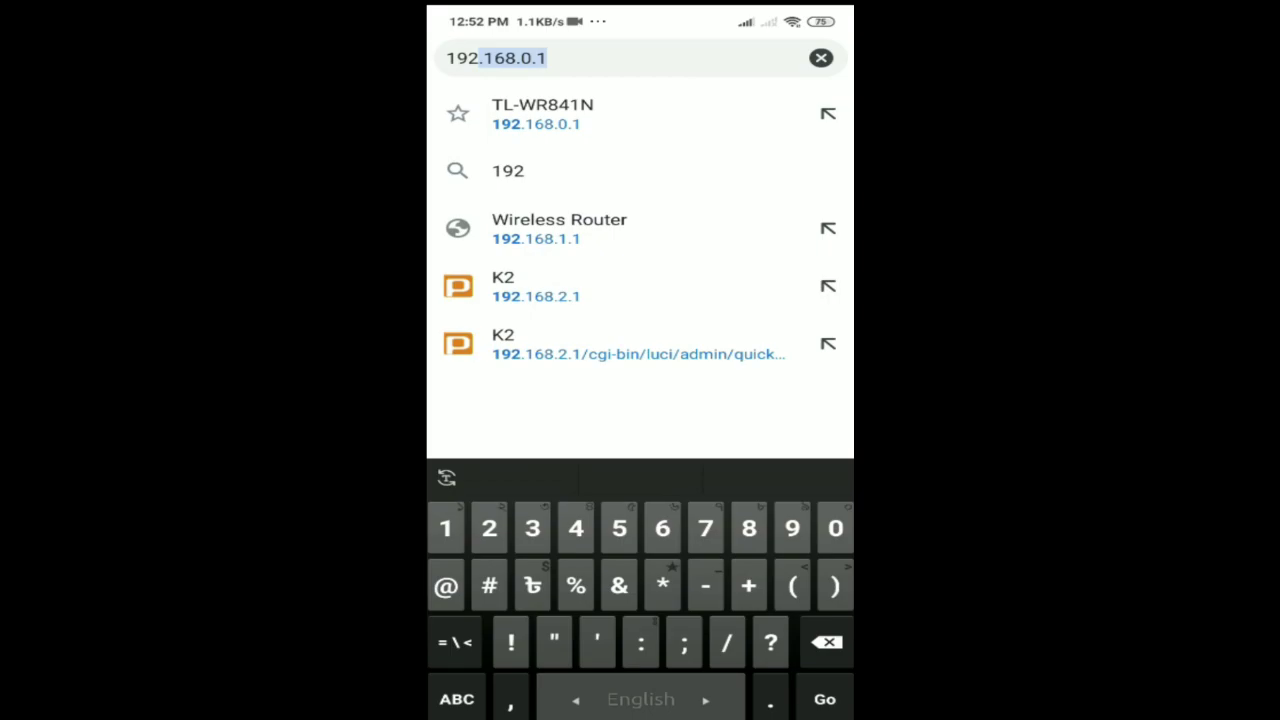
key(Return)
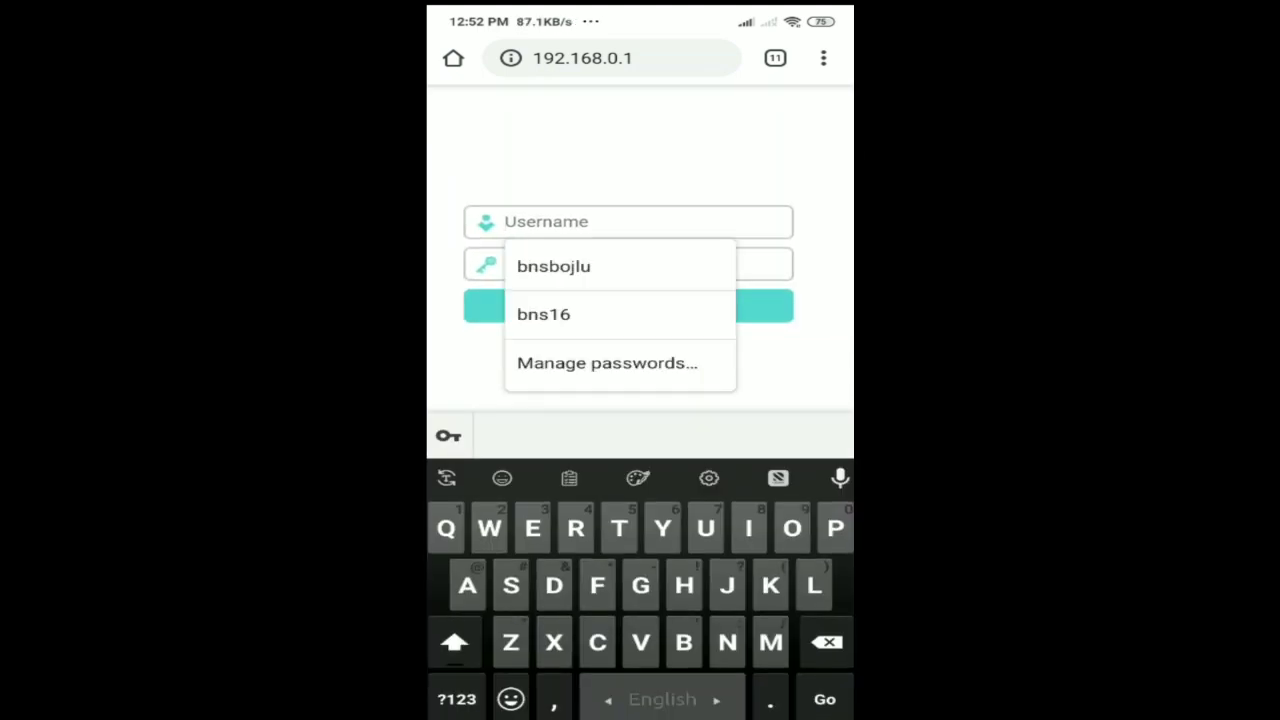
Log in to the router with username admin and the admin password
text(ad)
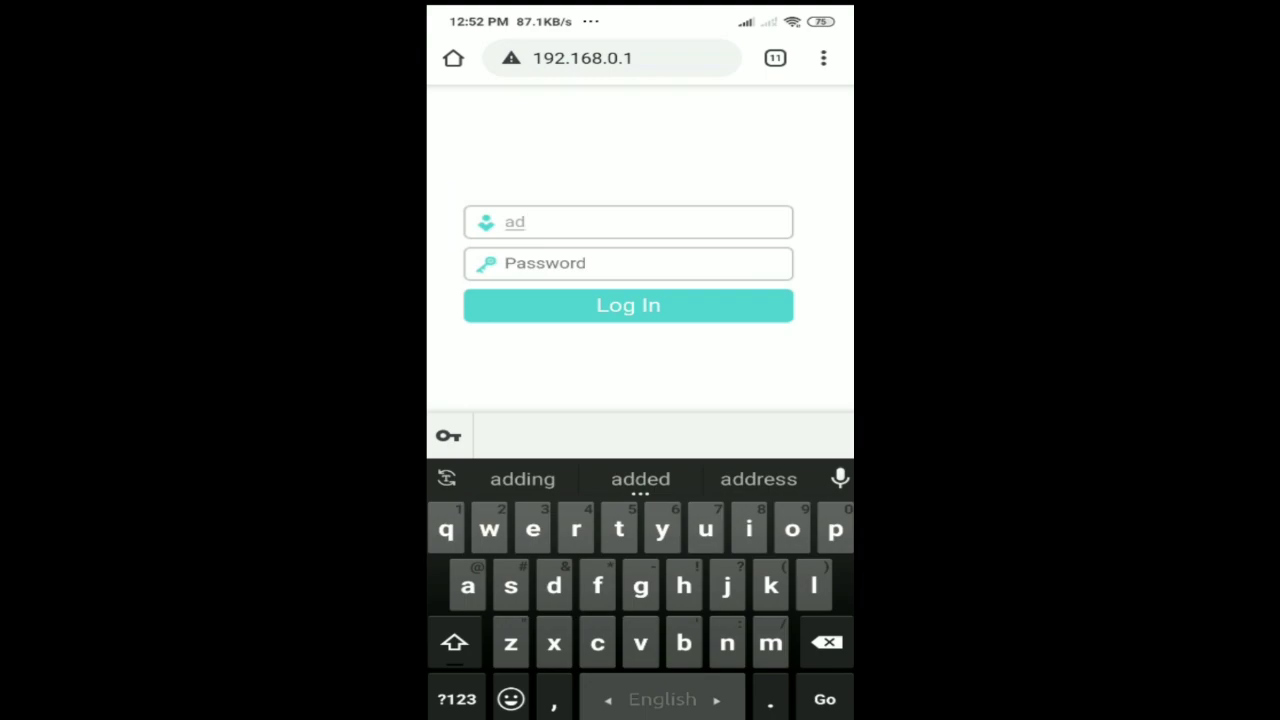
text(min)
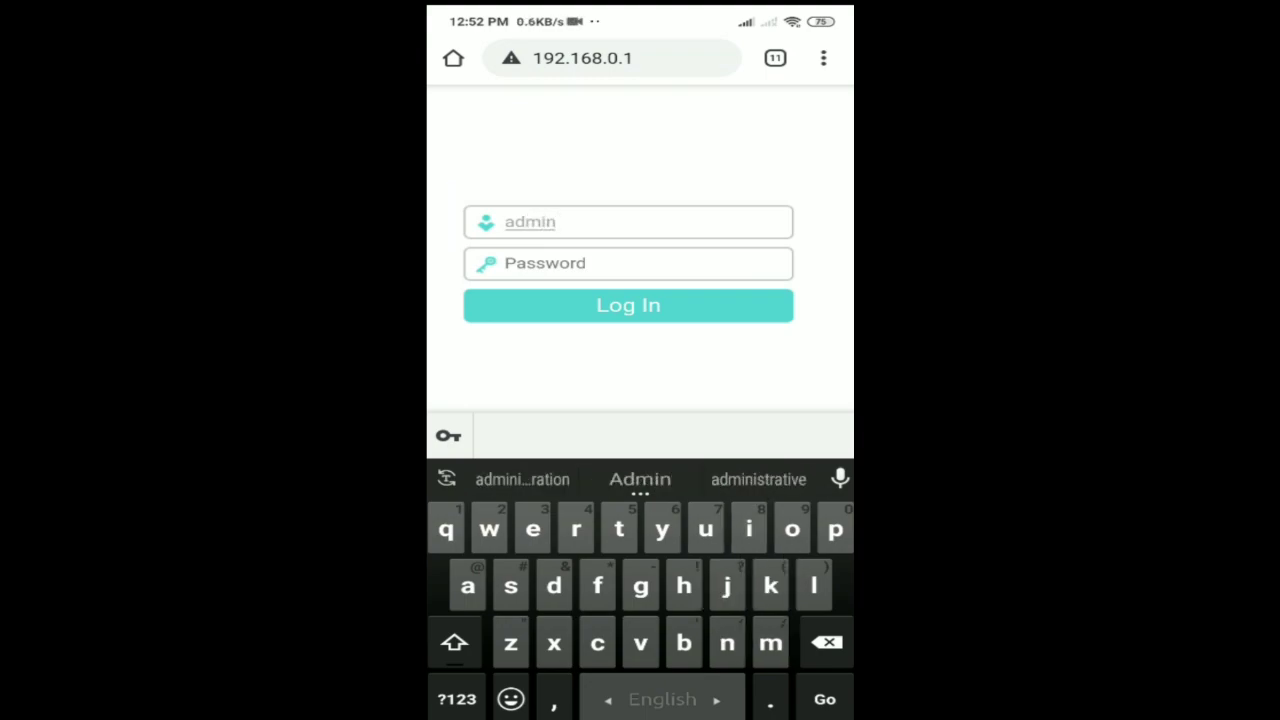
click(628, 263)
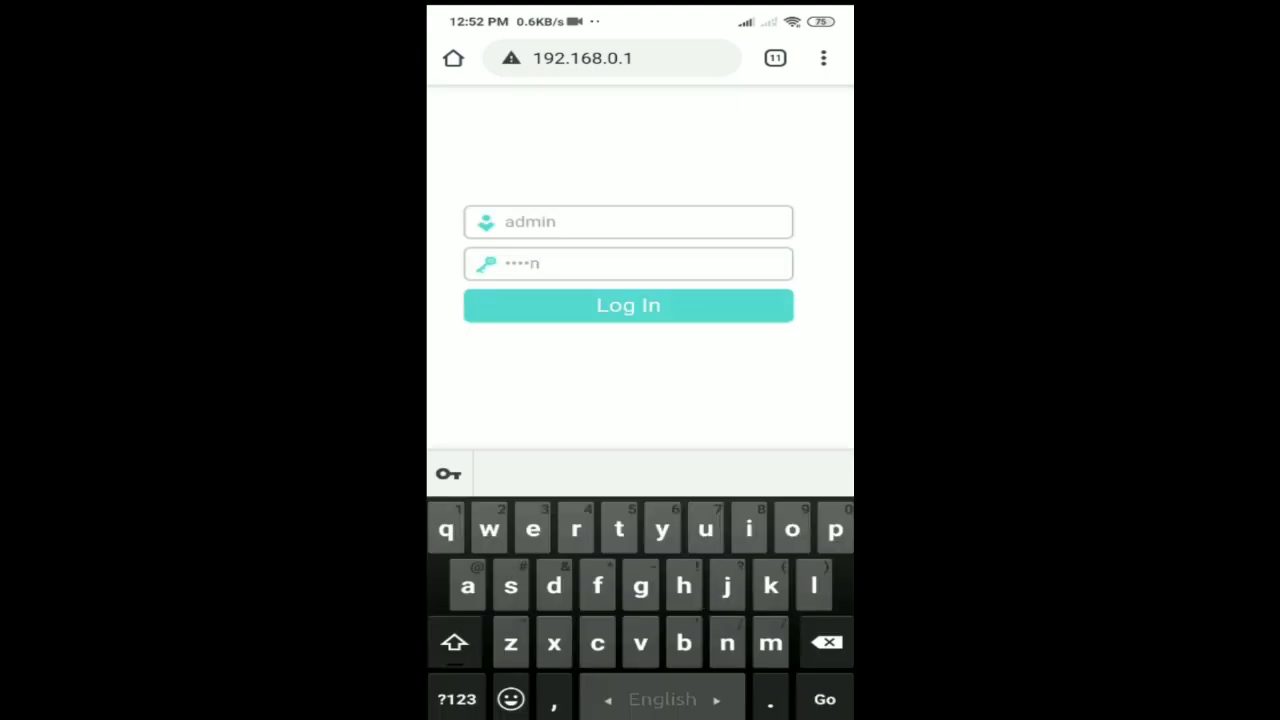
key(Return)
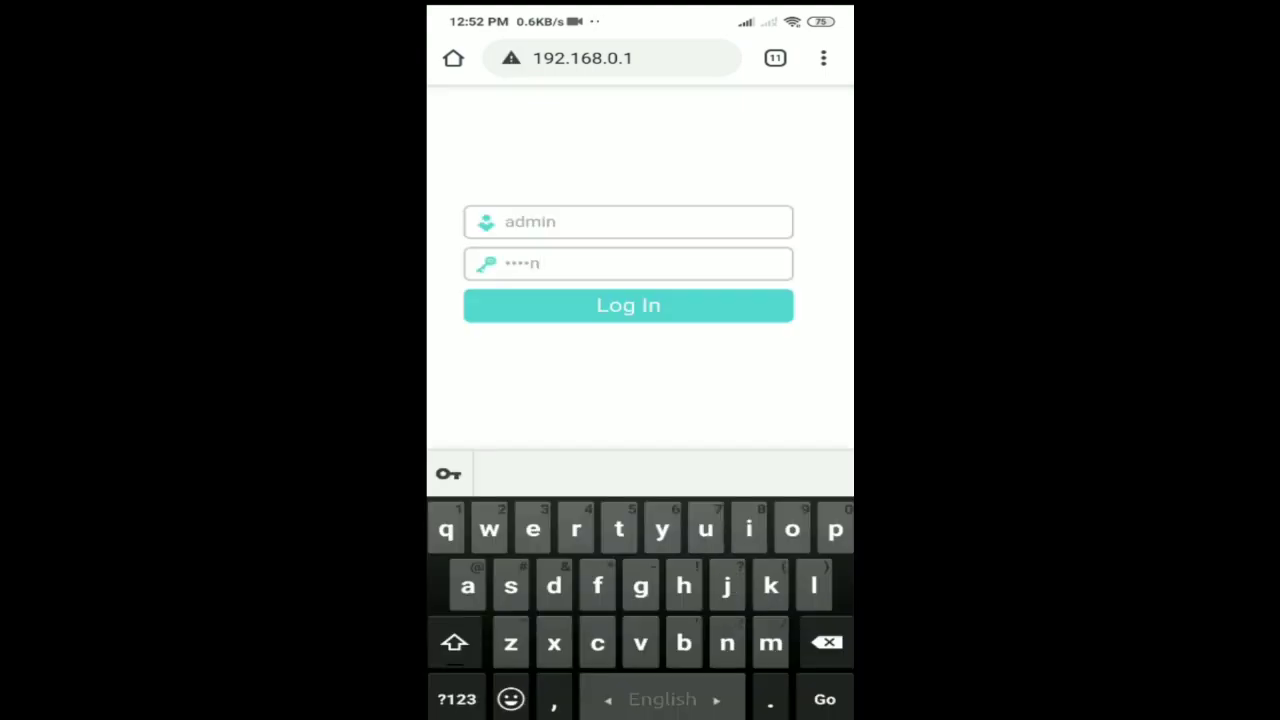
key(Return)
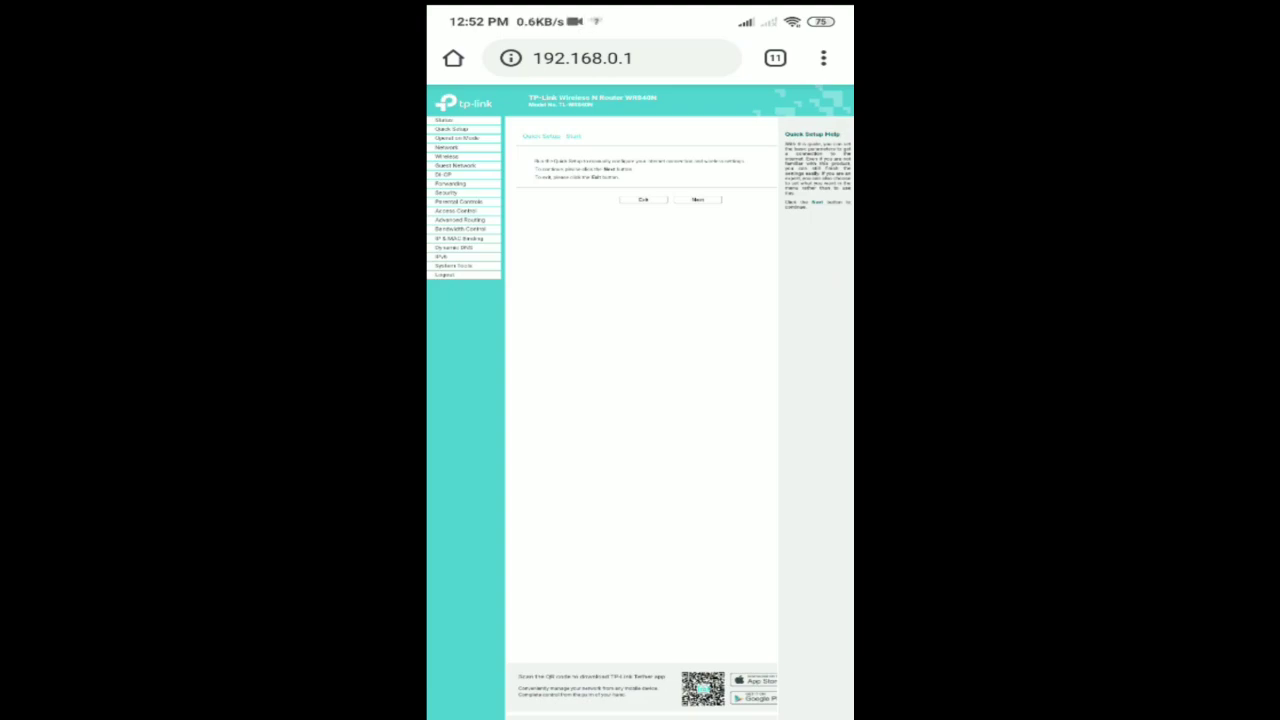
Advance Quick Setup past Operation Mode and WAN Connection Type to the PPPoE page
double_click(660, 210)
click(714, 189)
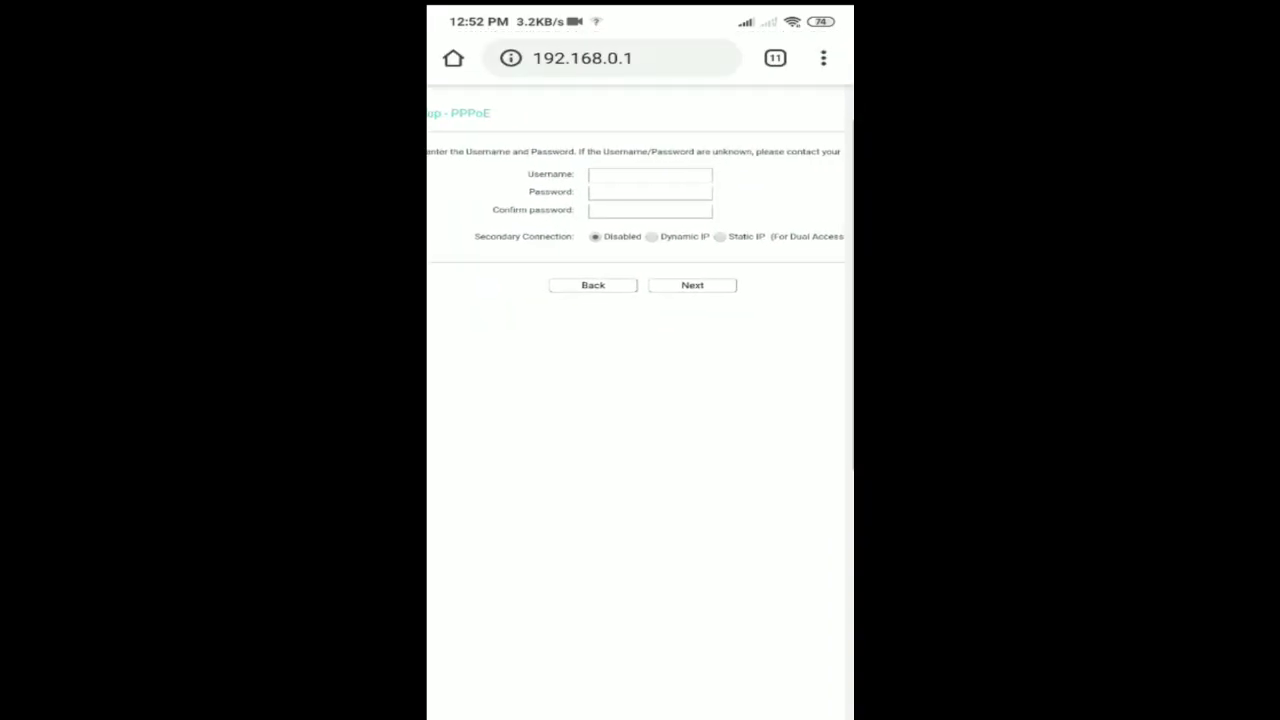
Enter the ISP's PPPoE username and password and continue to the Wireless step
click(650, 175)
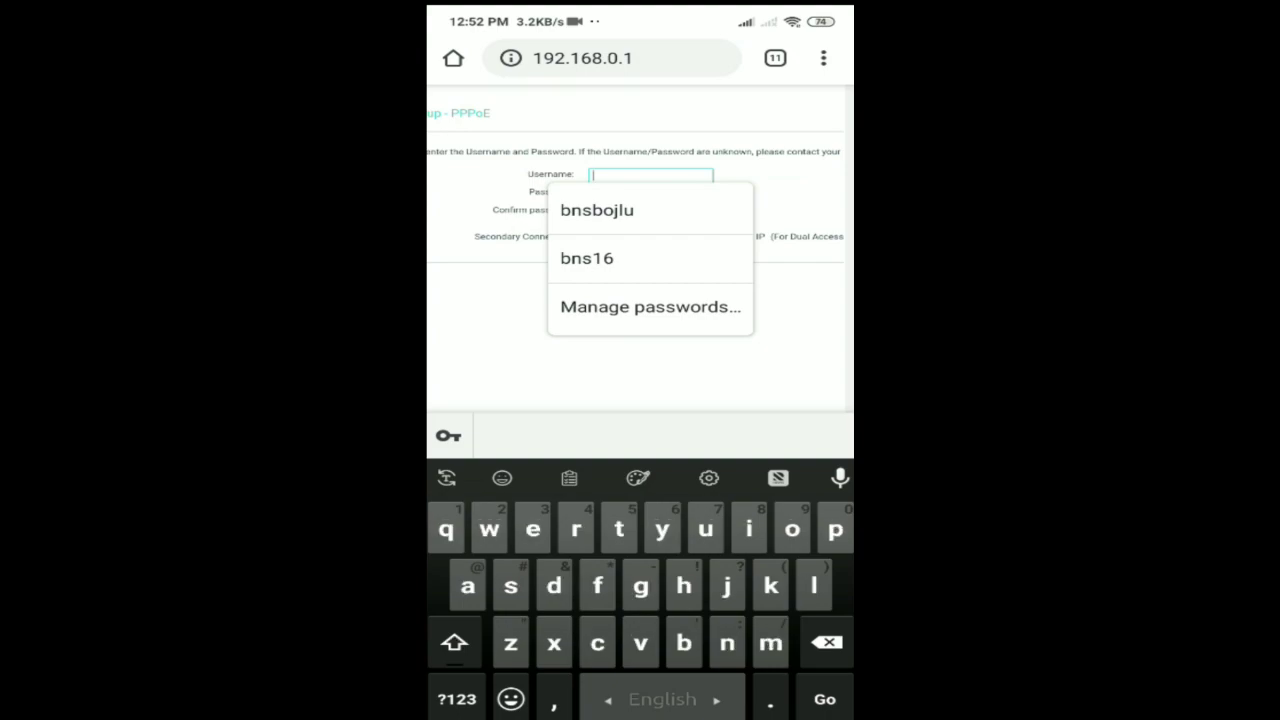
click(457, 699)
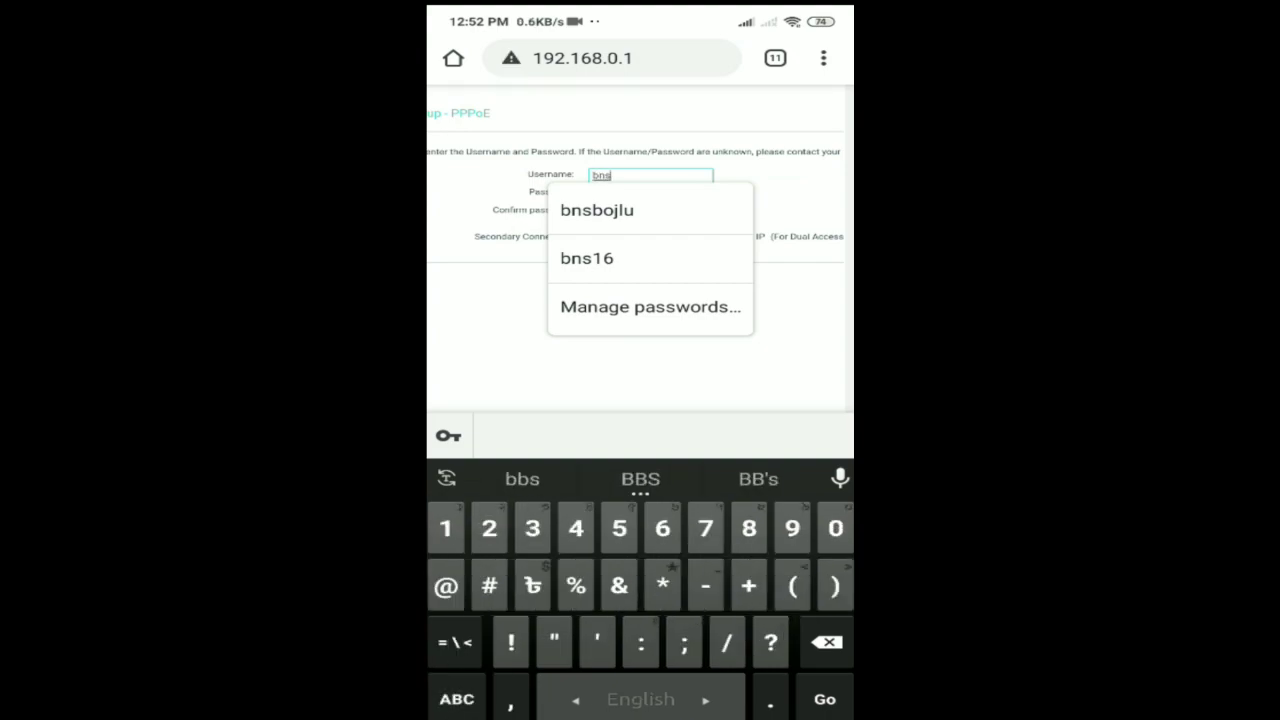
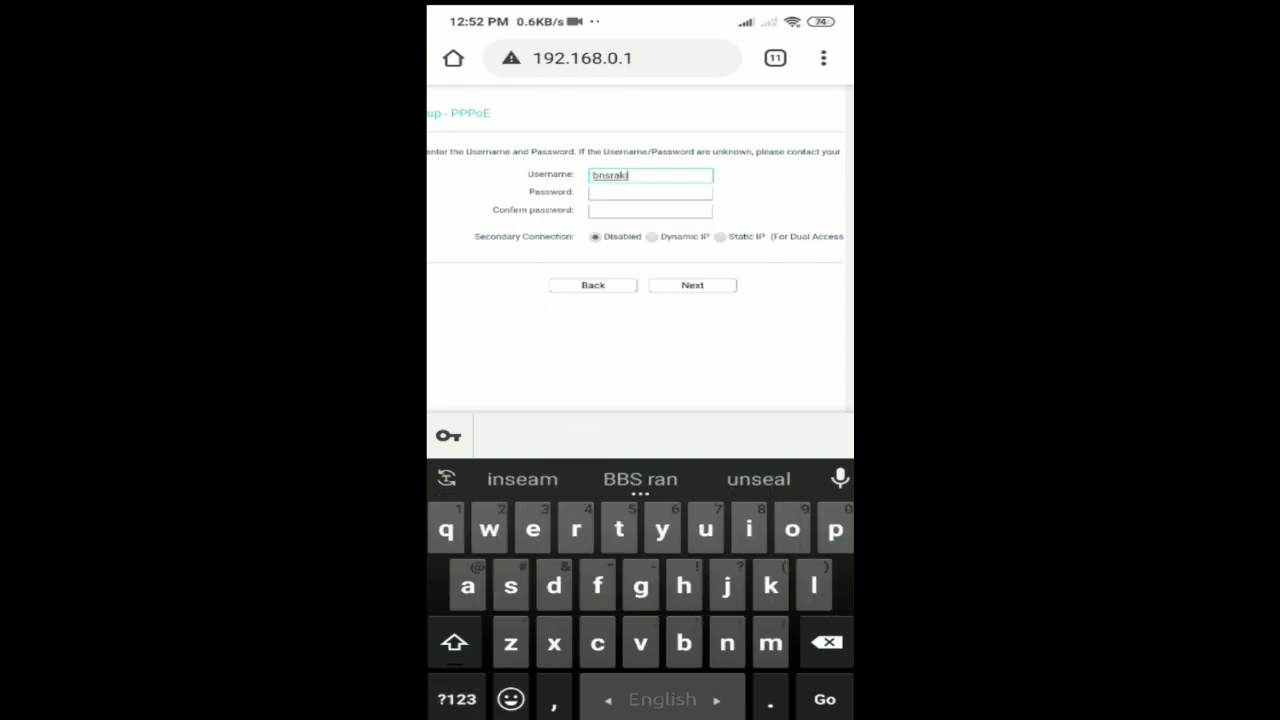
click(650, 192)
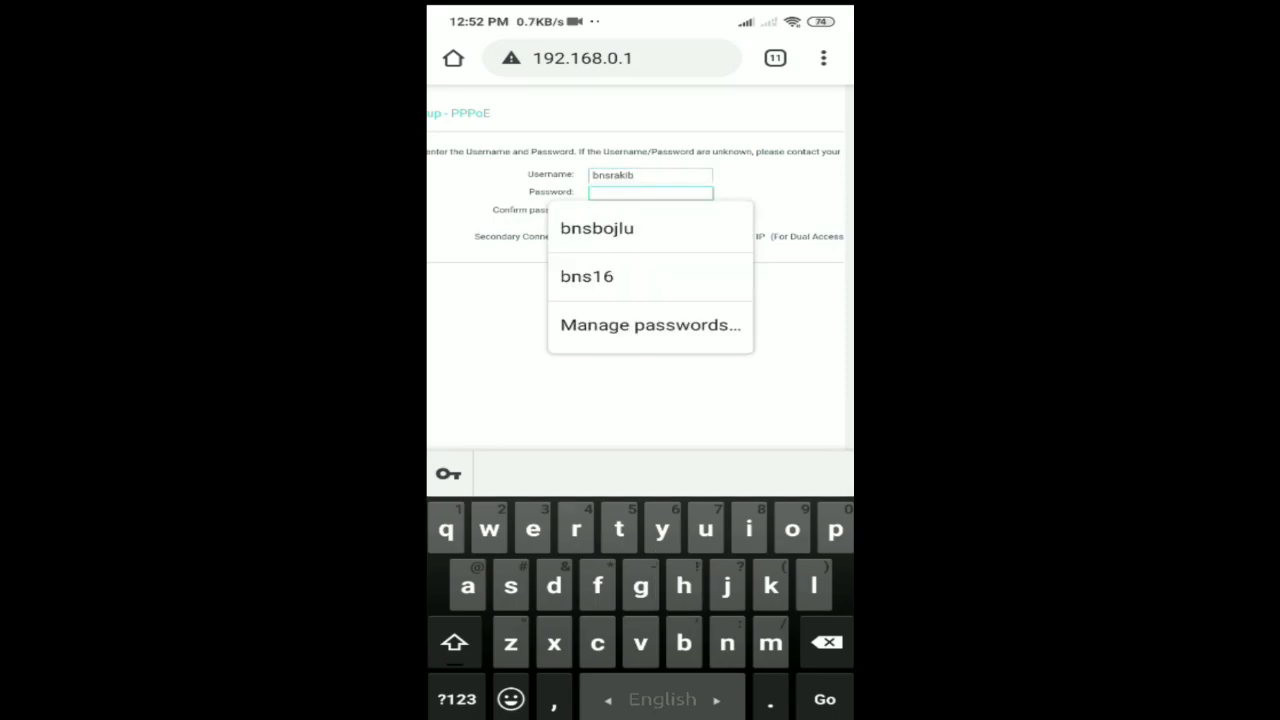
text(i)
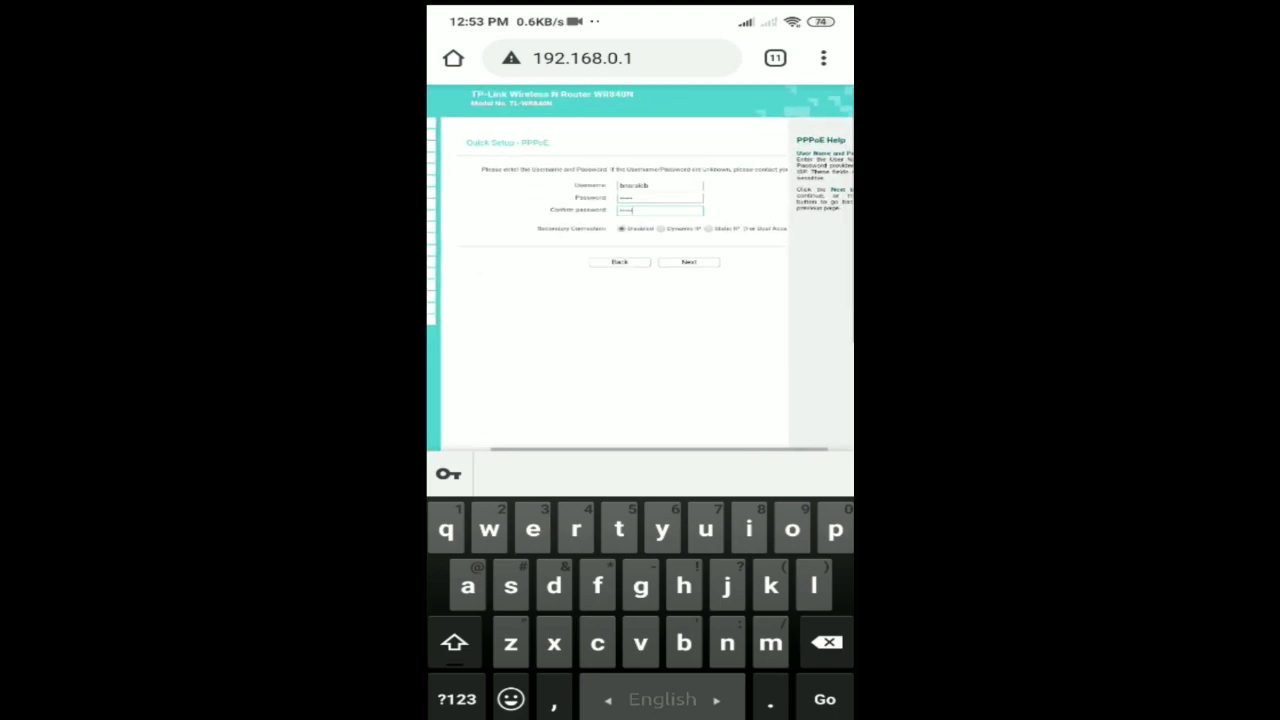
click(687, 262)
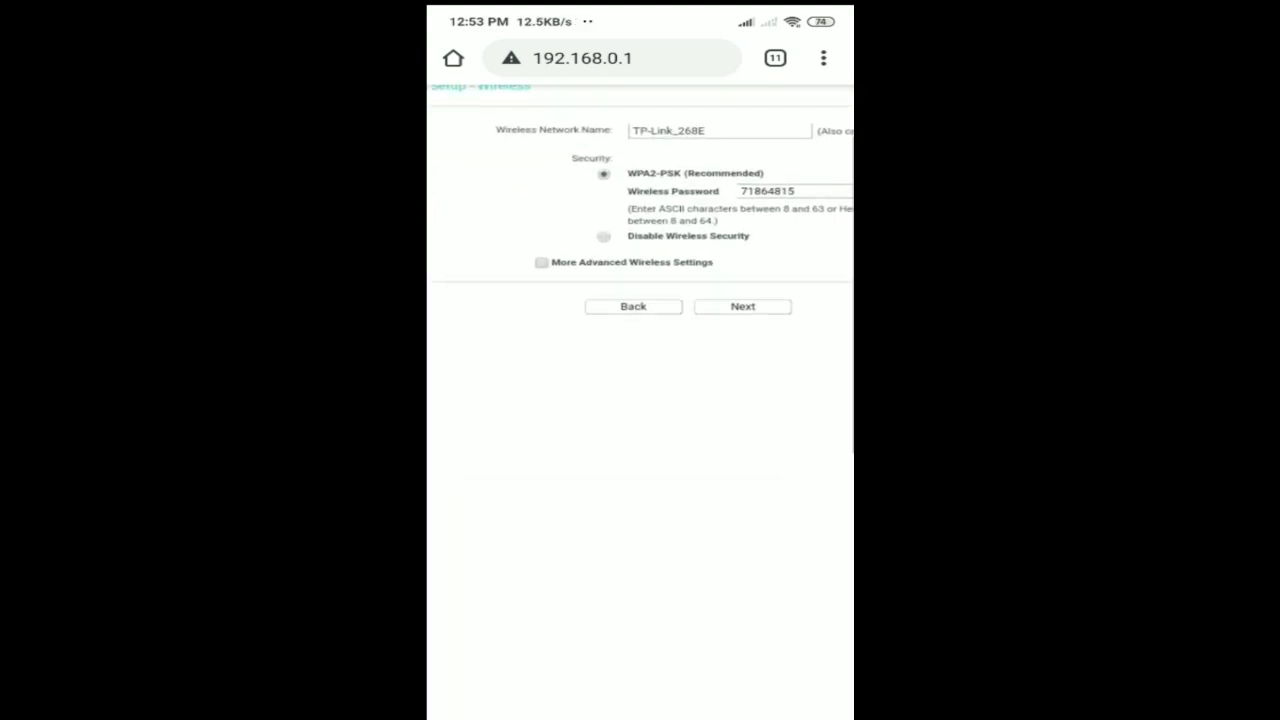
Rename the wireless network to Sayan
click(704, 201)
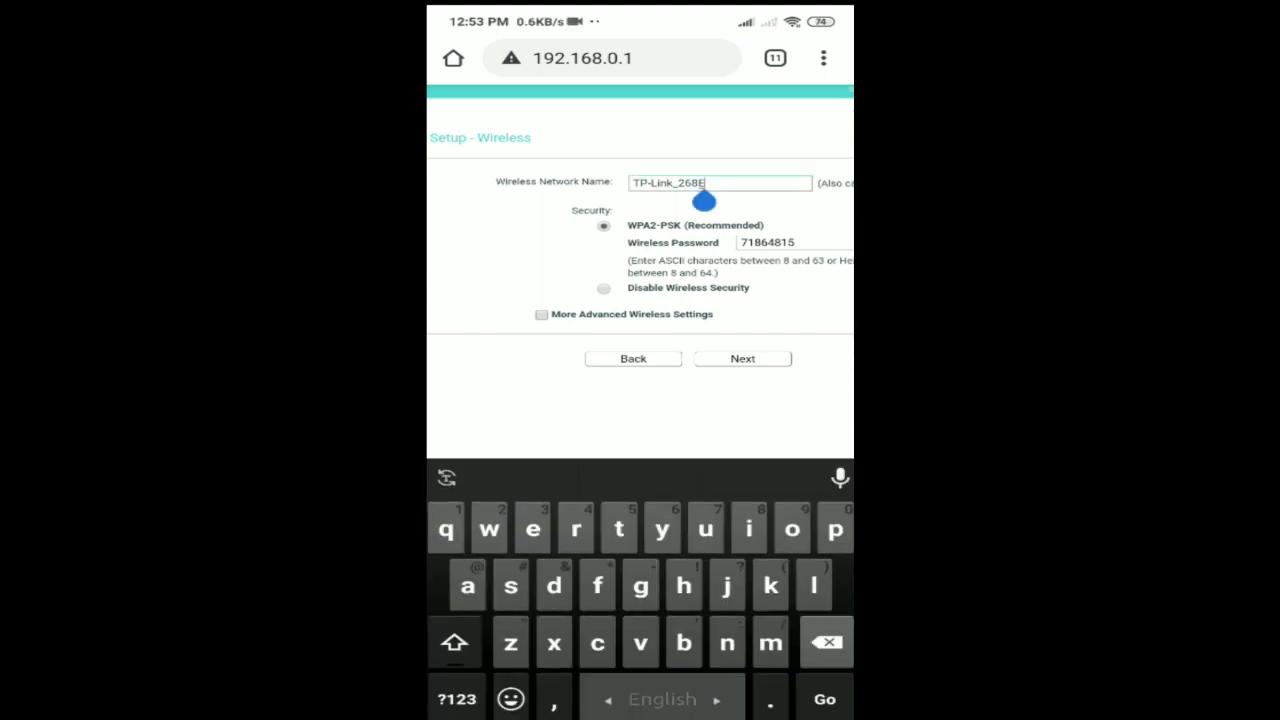
key(BackSpace)
key(BackSpace)
key(BackSpace)
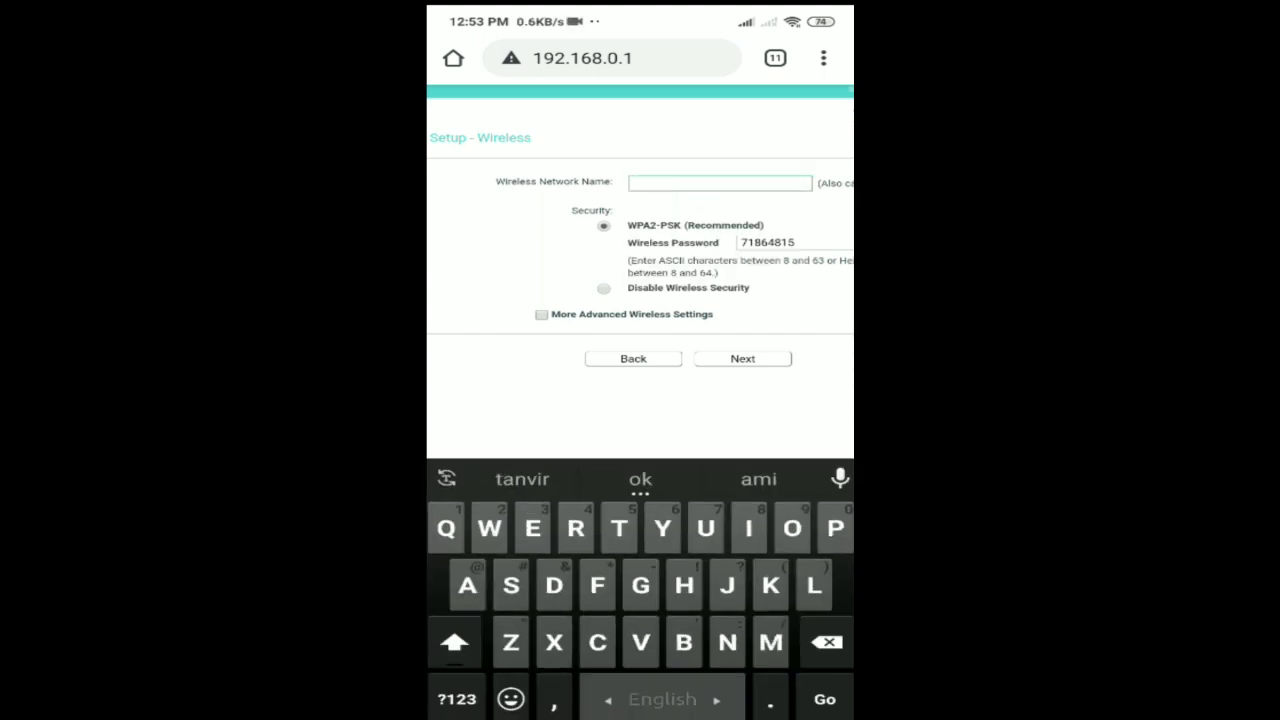
text(Shayan)
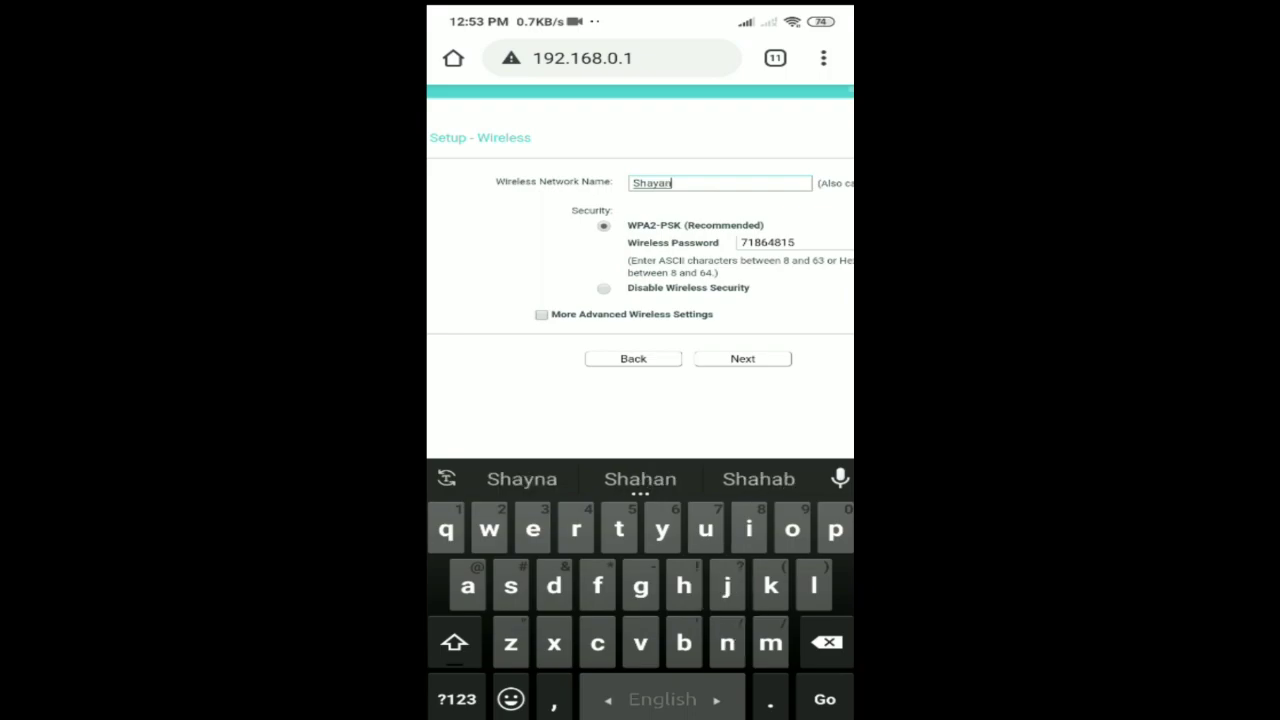
key(BackSpace)
key(BackSpace)
key(BackSpace)
key(BackSpace)
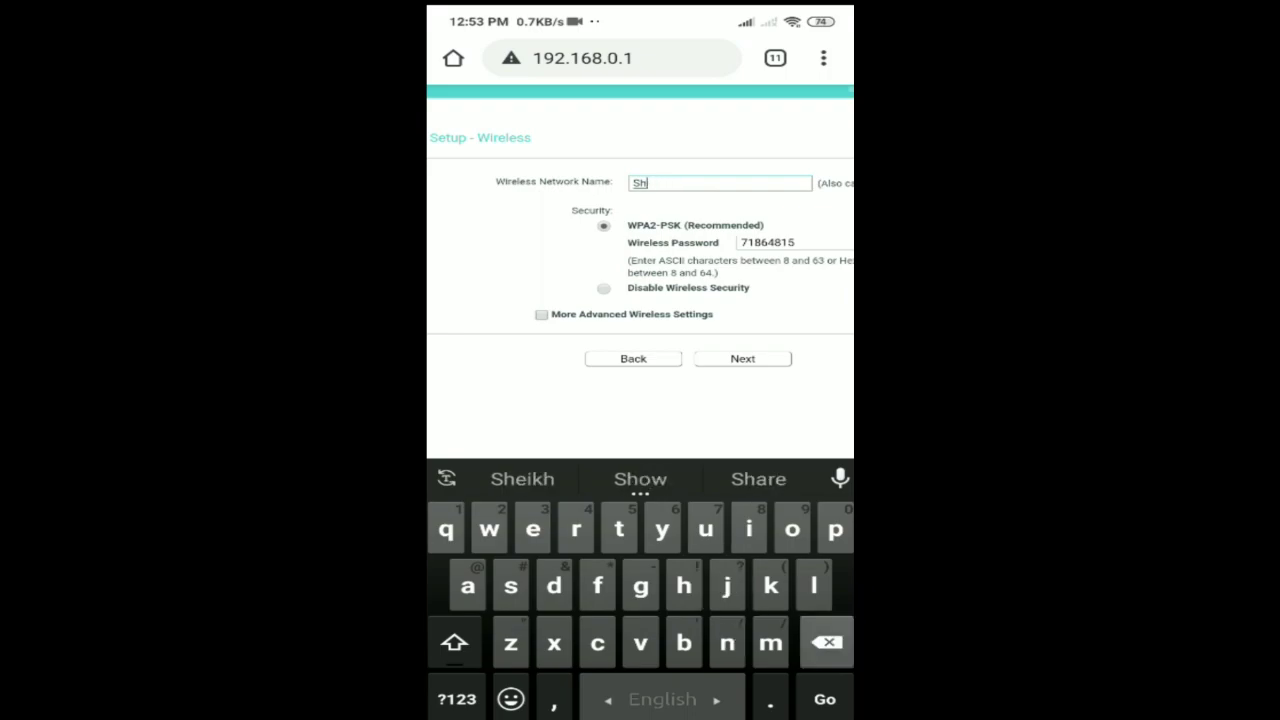
key(BackSpace)
text(a)
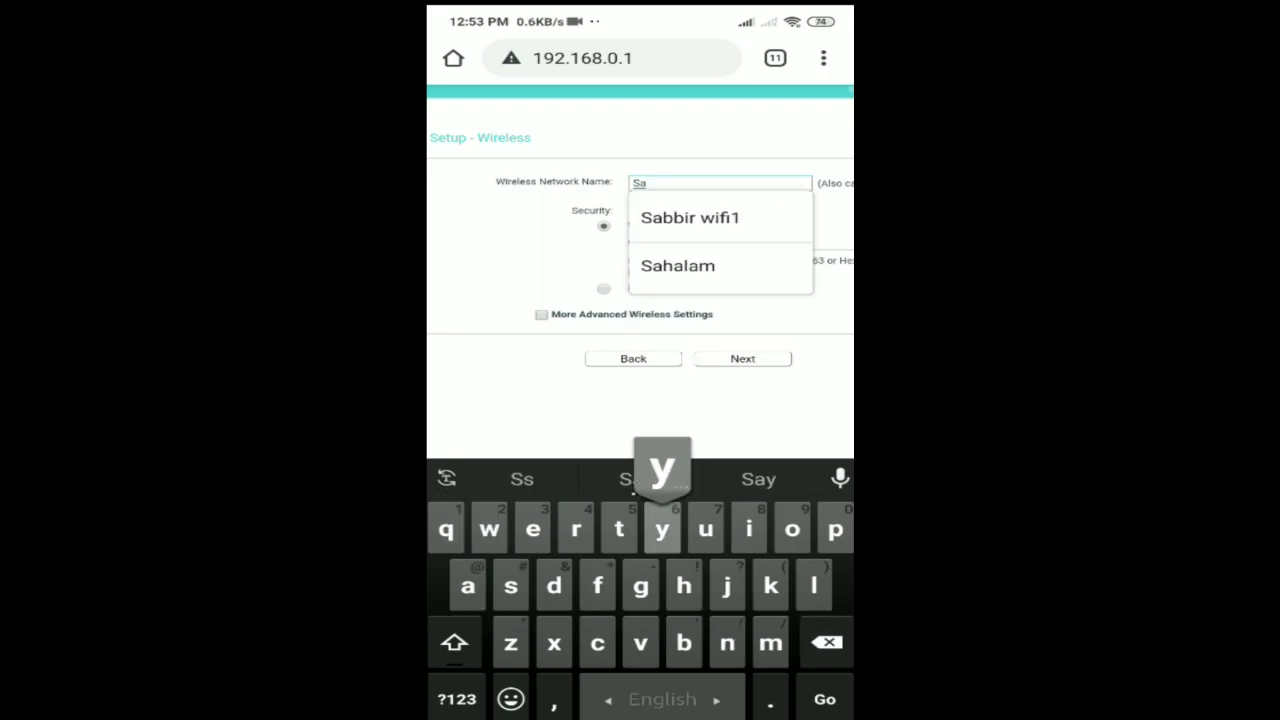
text(yan)
Replace the Wi-Fi password with the new one and proceed to the confirmation summary
scroll(640, 270, down, 1)
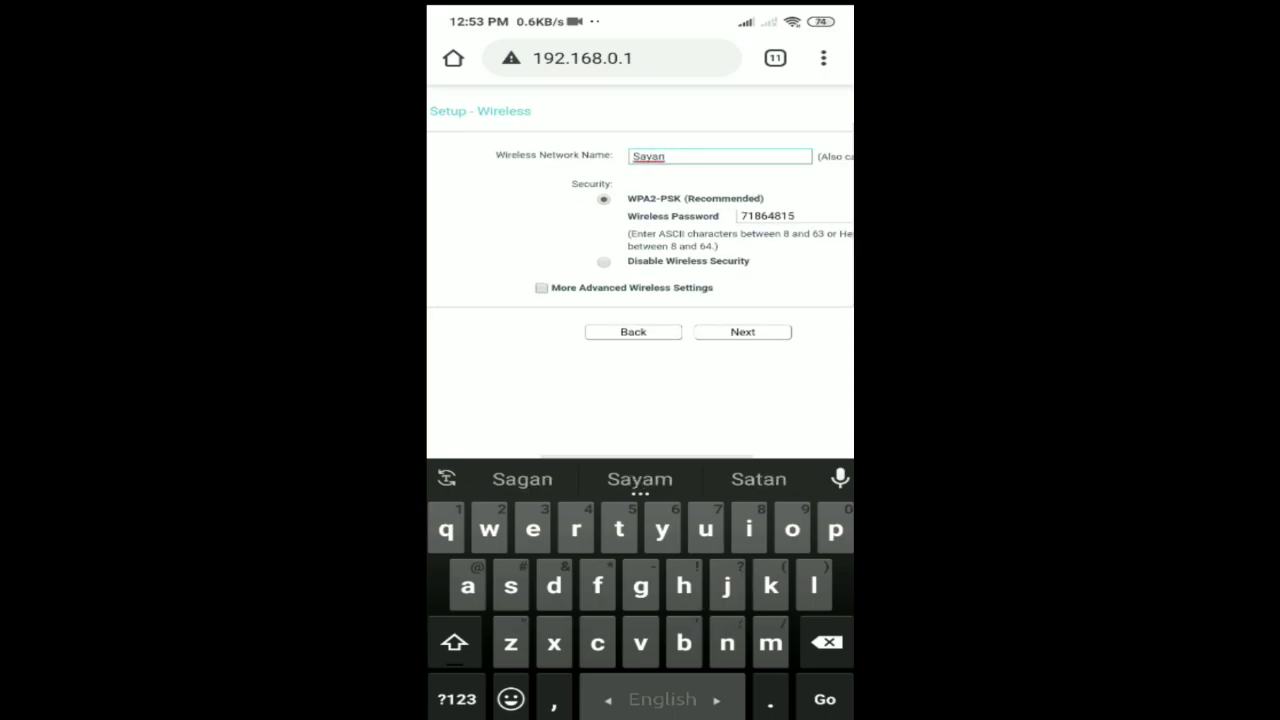
scroll(640, 270, down, 1)
scroll(642, 206, right, 2)
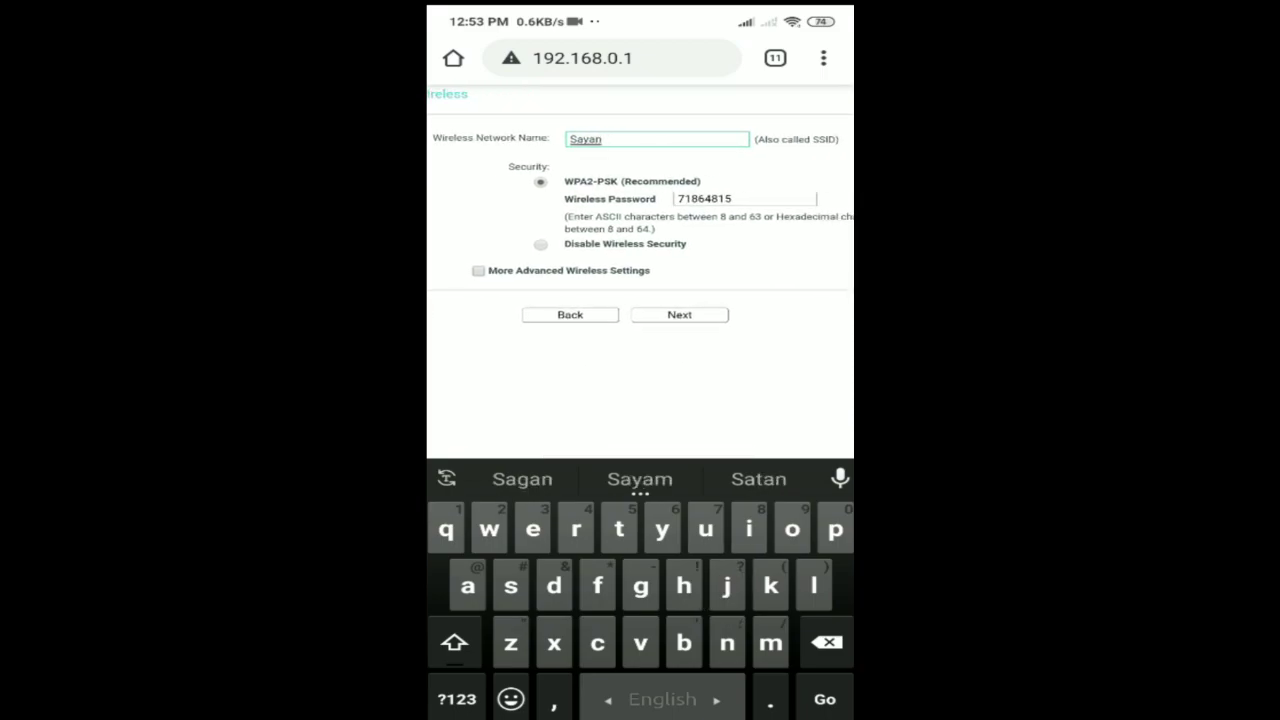
double_click(690, 198)
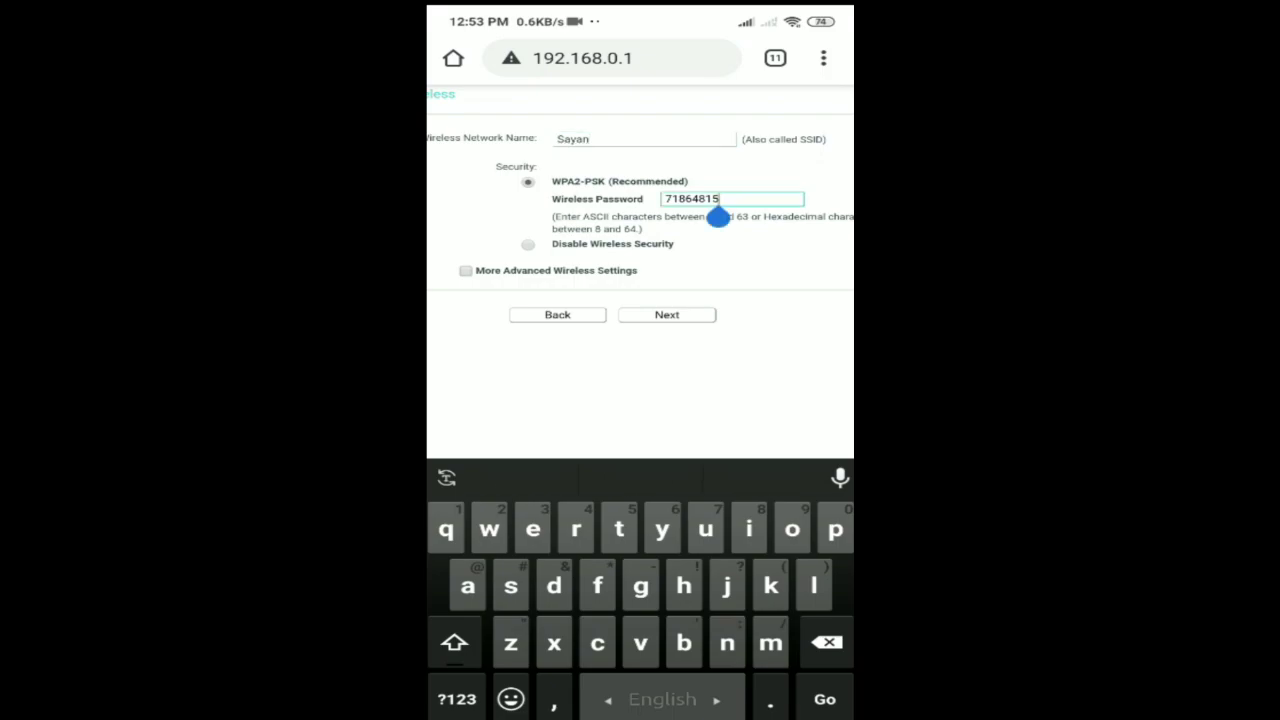
key(BackSpace)
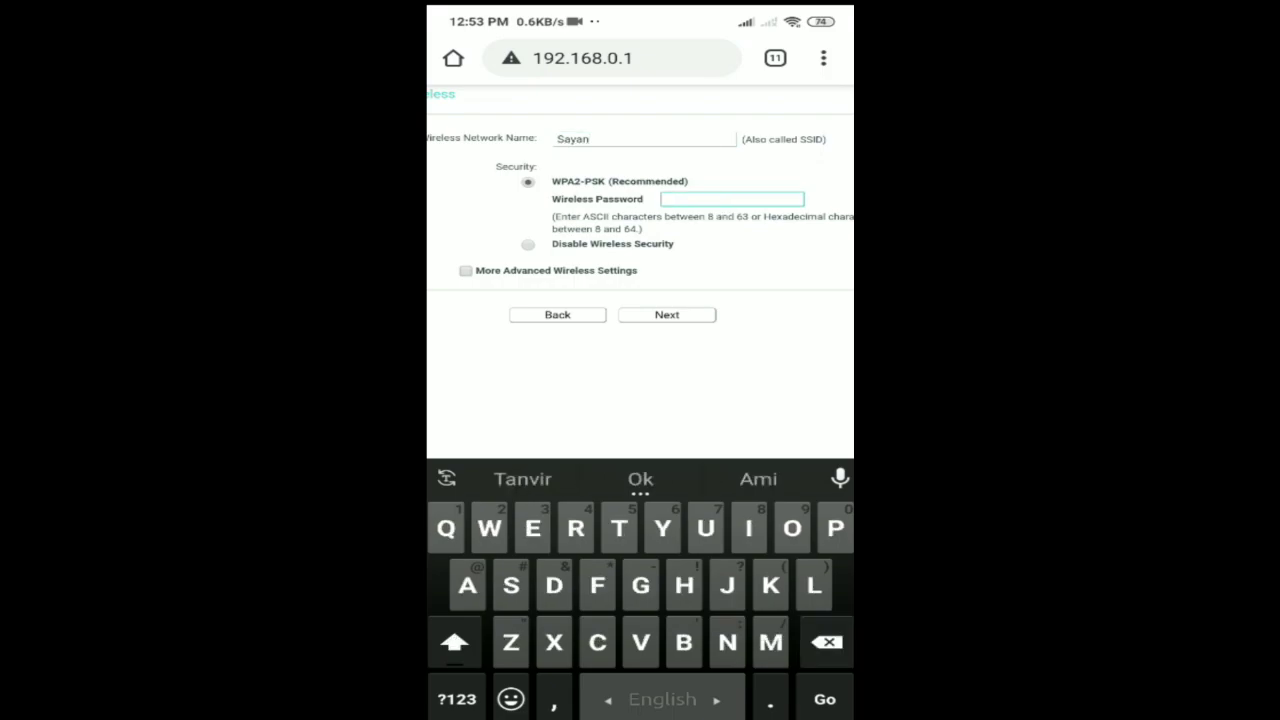
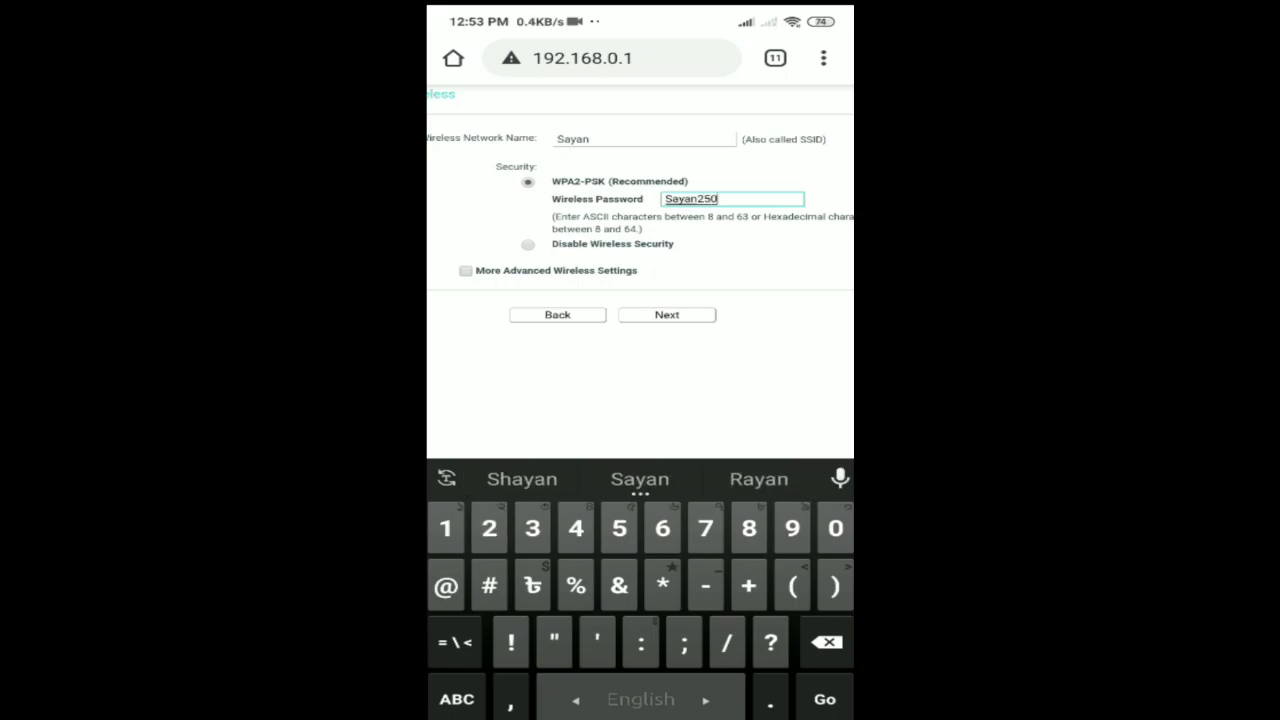
scroll(640, 205, down, 1)
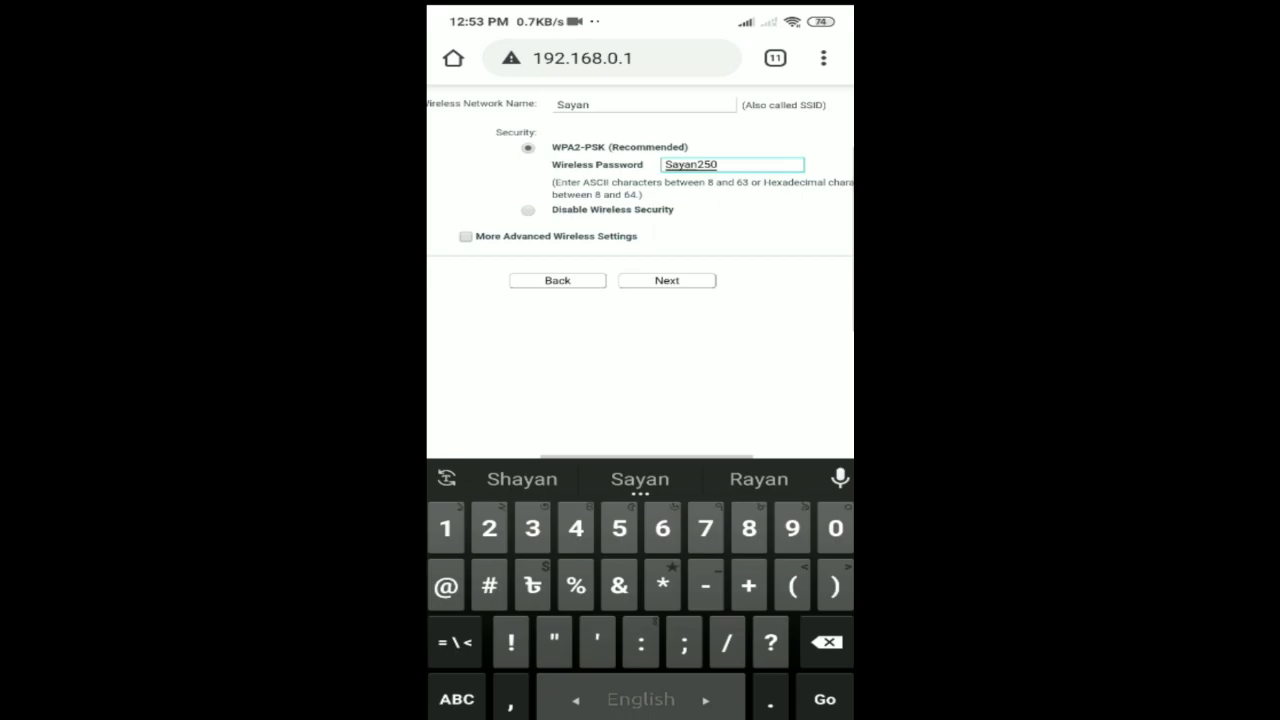
click(682, 299)
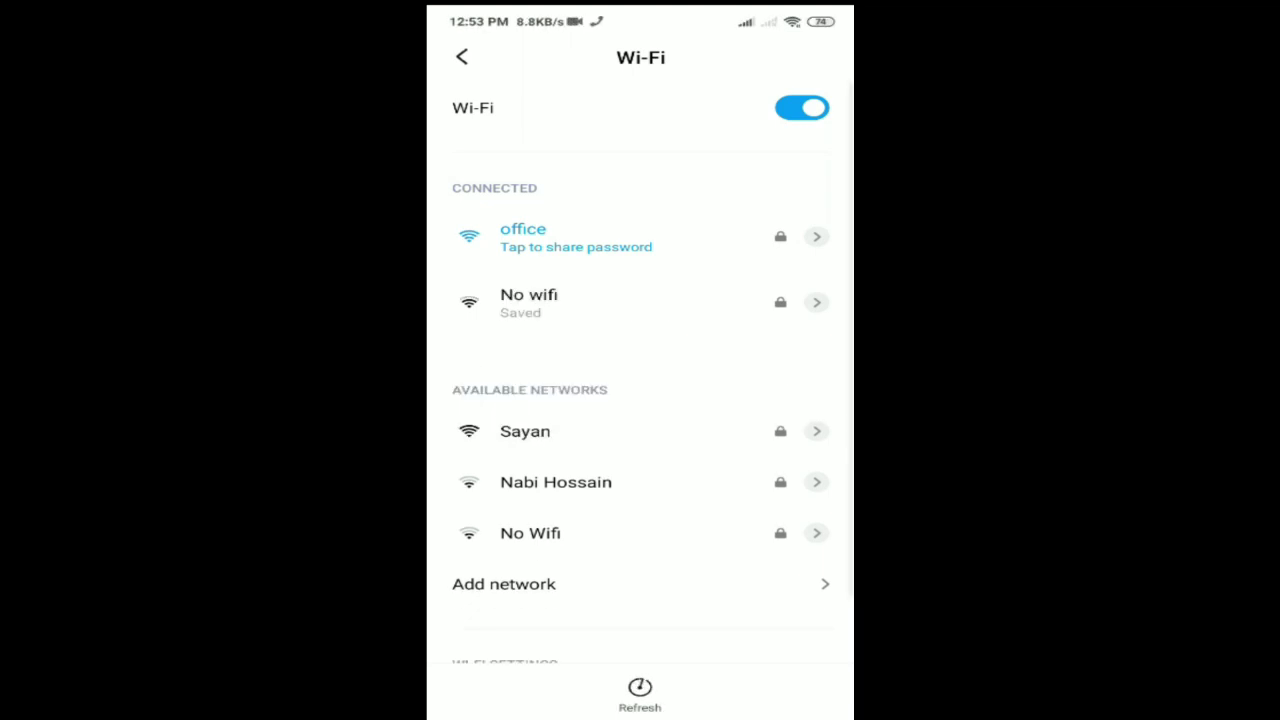
Connect the phone to the new Sayan network using its new password
click(525, 431)
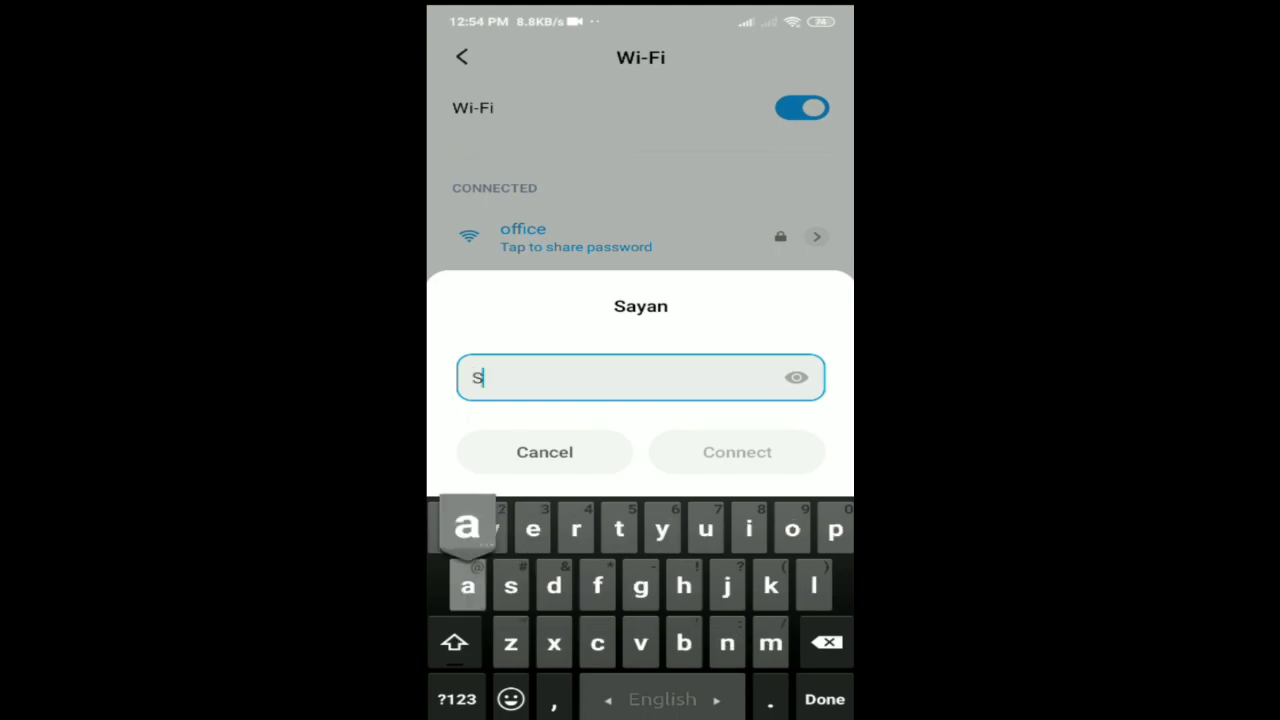
click(456, 699)
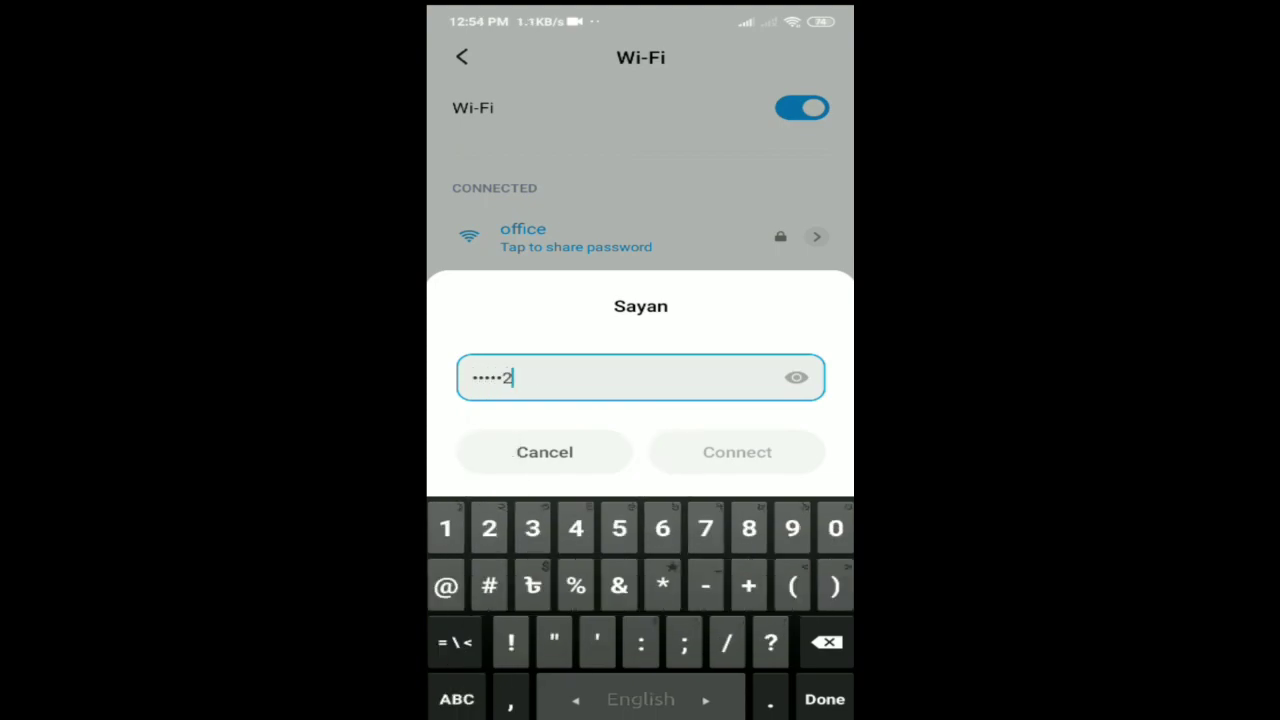
click(737, 478)
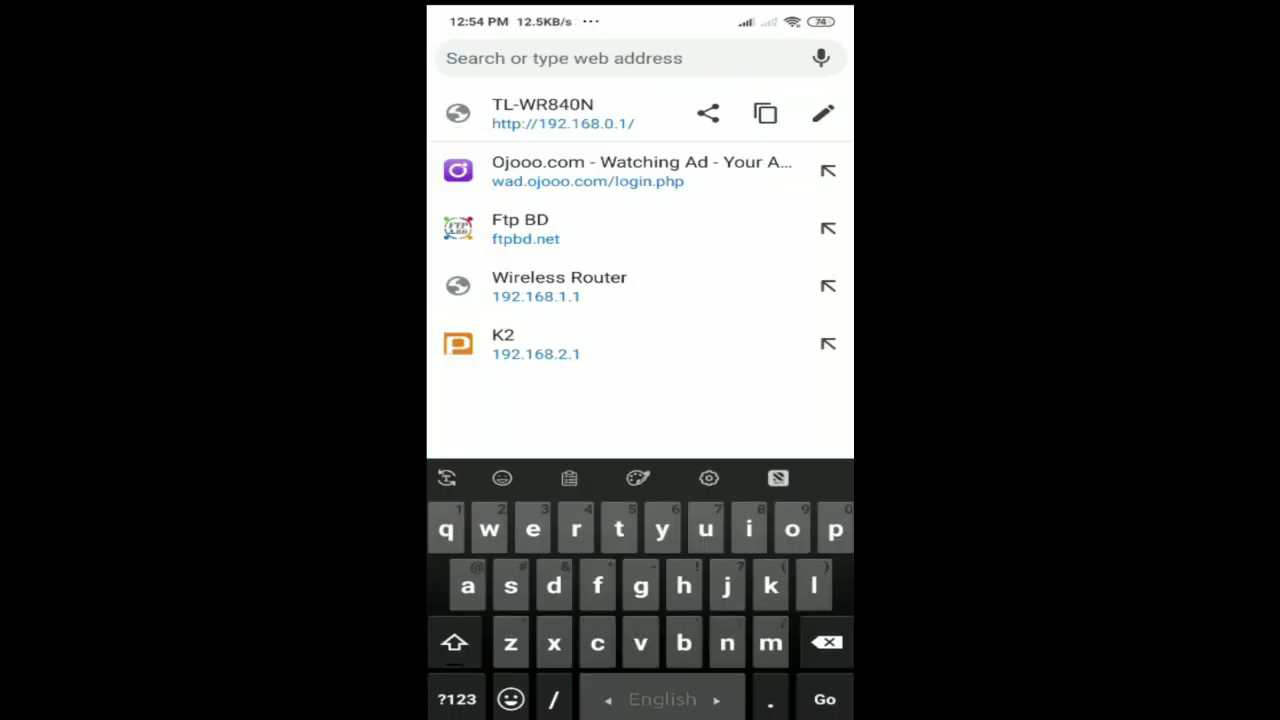
Clear Chrome's address bar and go to the home screen to find YouTube
text(youu)
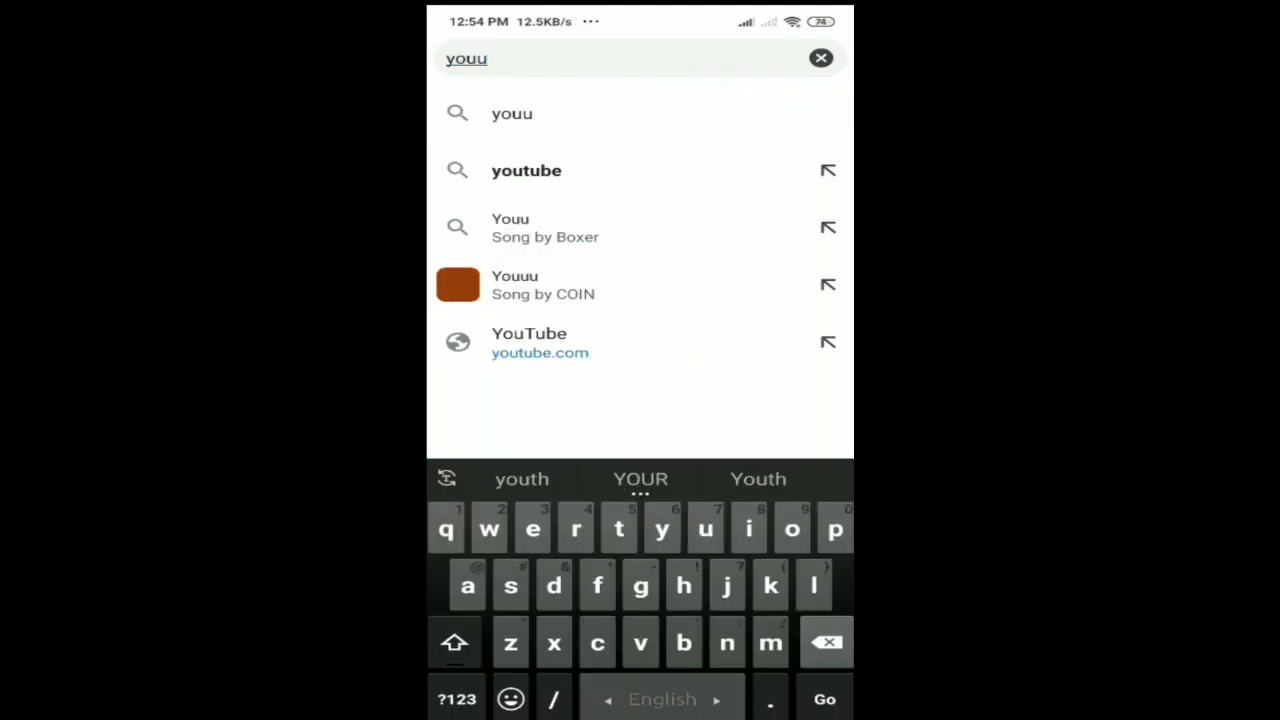
key(BackSpace)
key(BackSpace)
key(BackSpace)
key(BackSpace)
key(super)
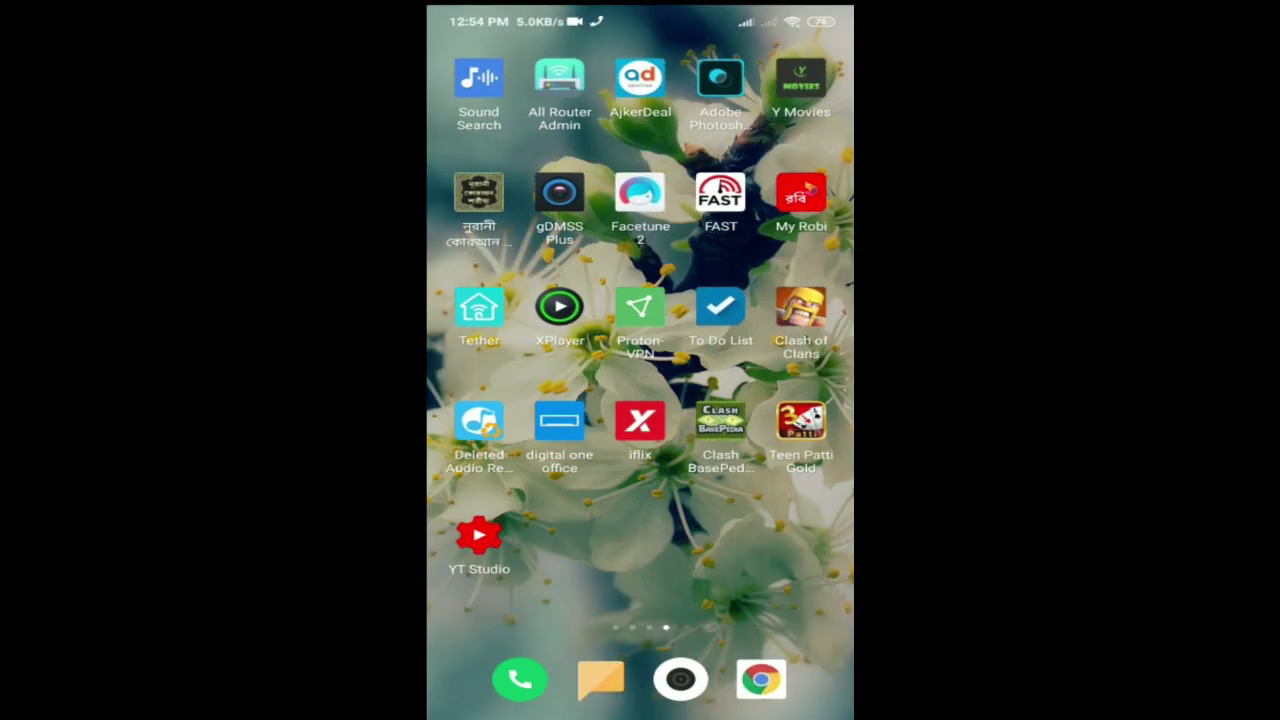
drag(500, 400, 800, 400)
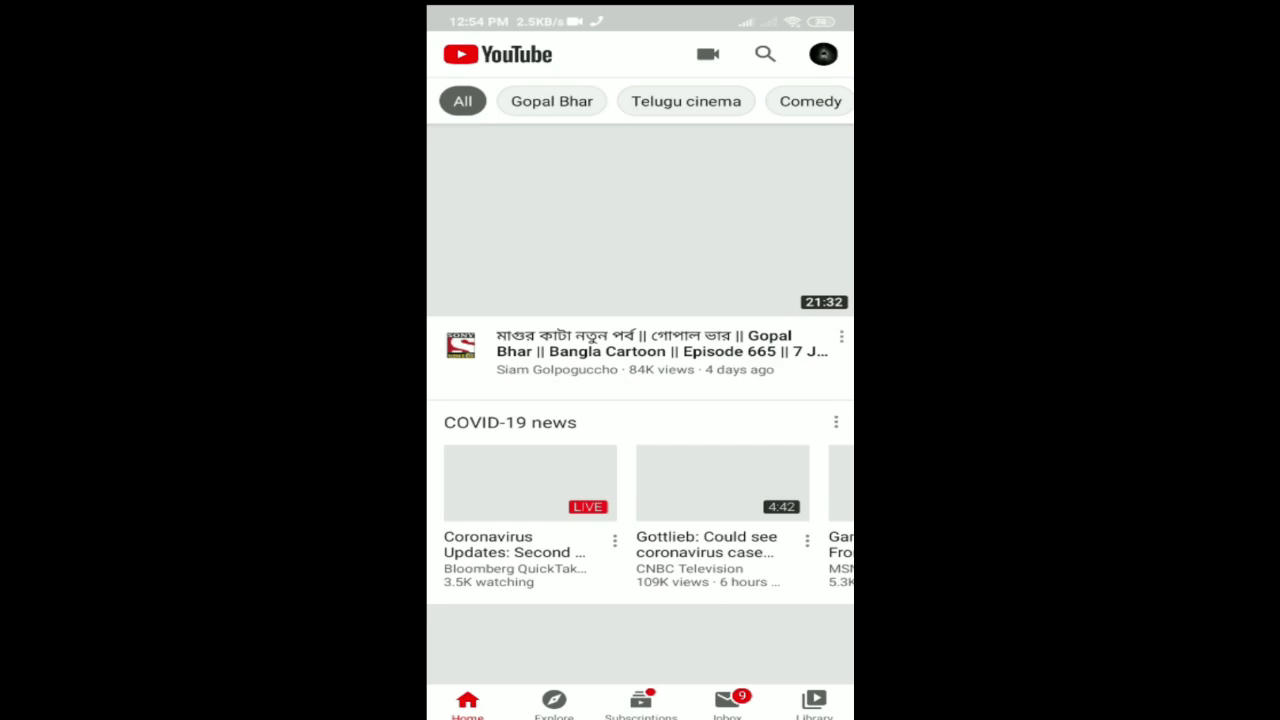
Play an eel fishing video in YouTube, then return to the home screen
scroll(640, 400, down, 5)
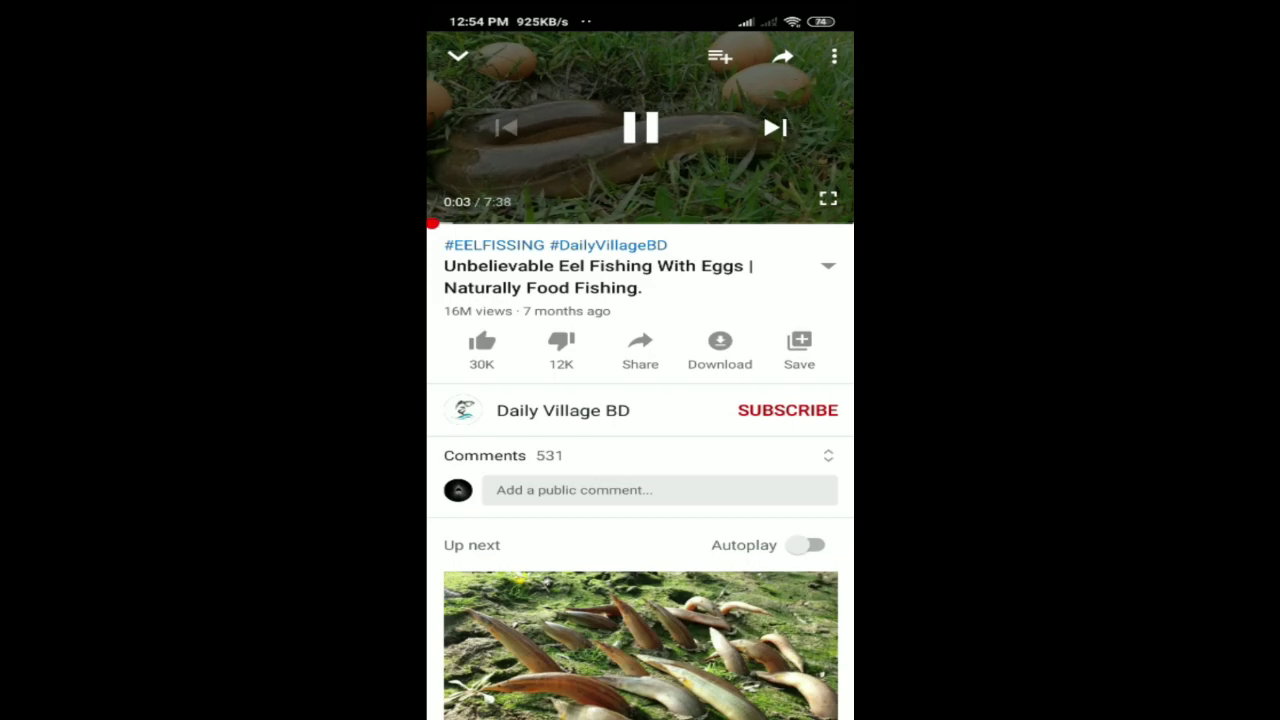
click(477, 201)
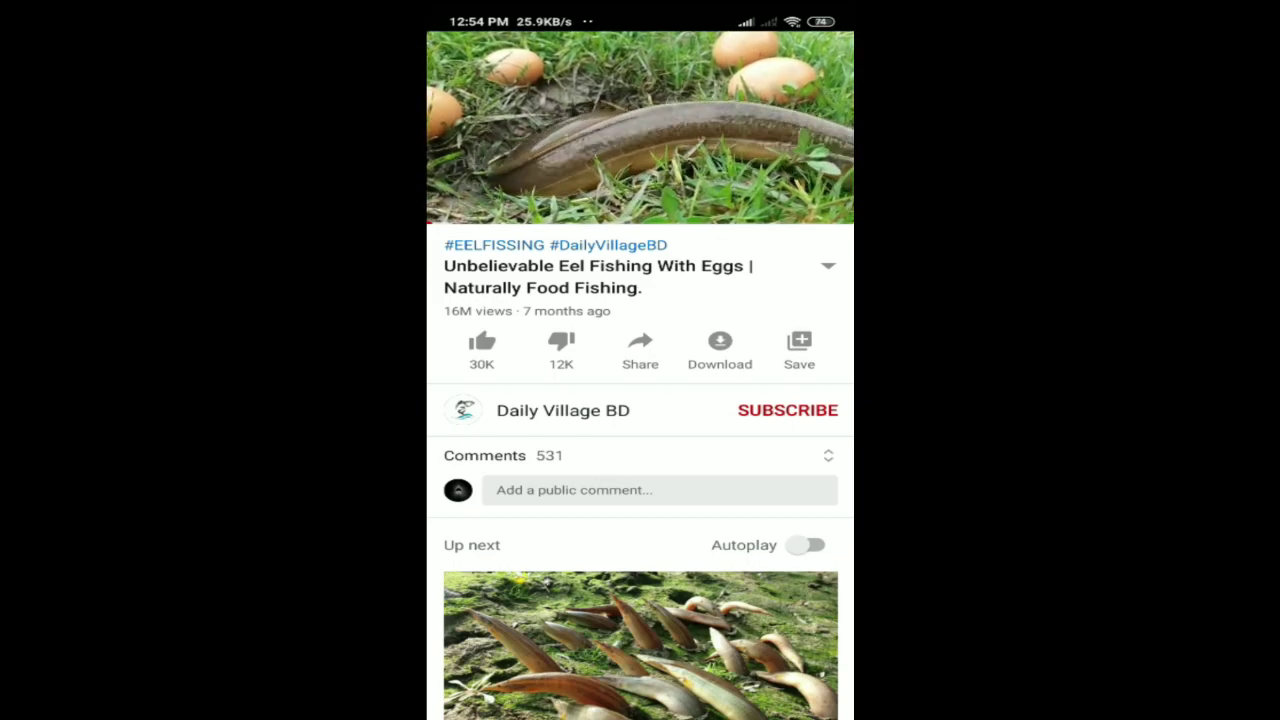
scroll(640, 480, down, 5)
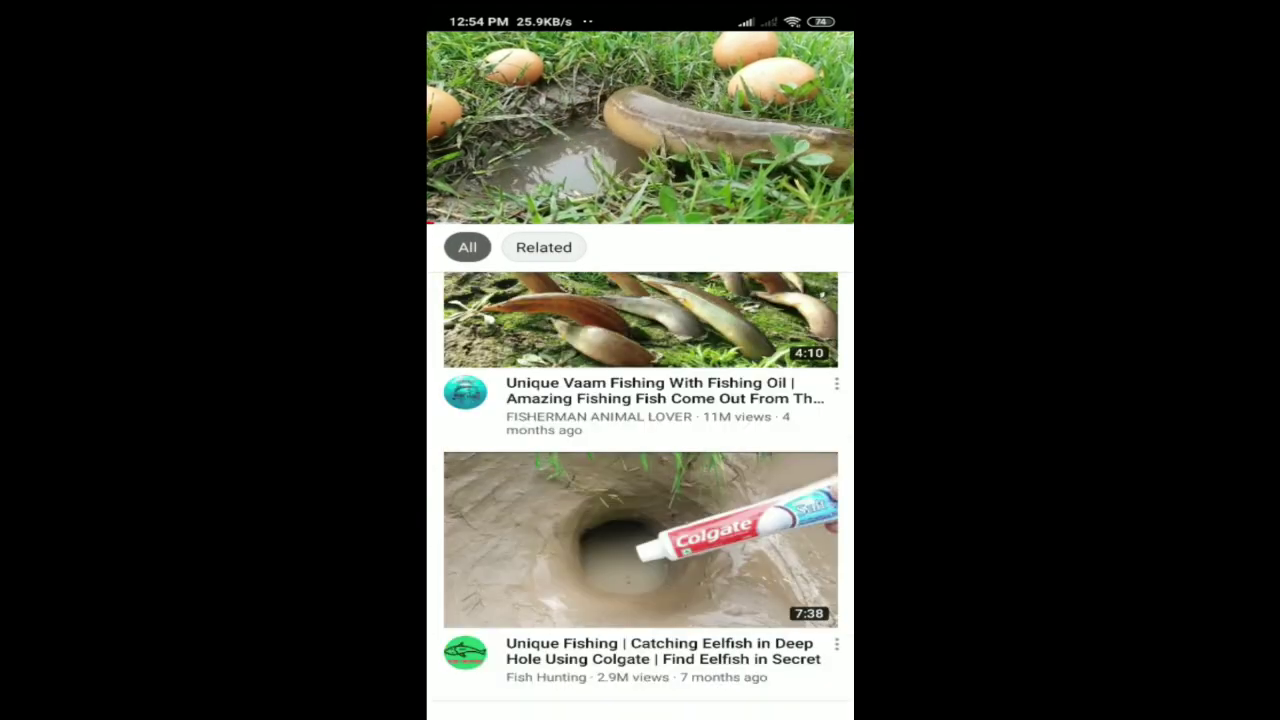
key(super)
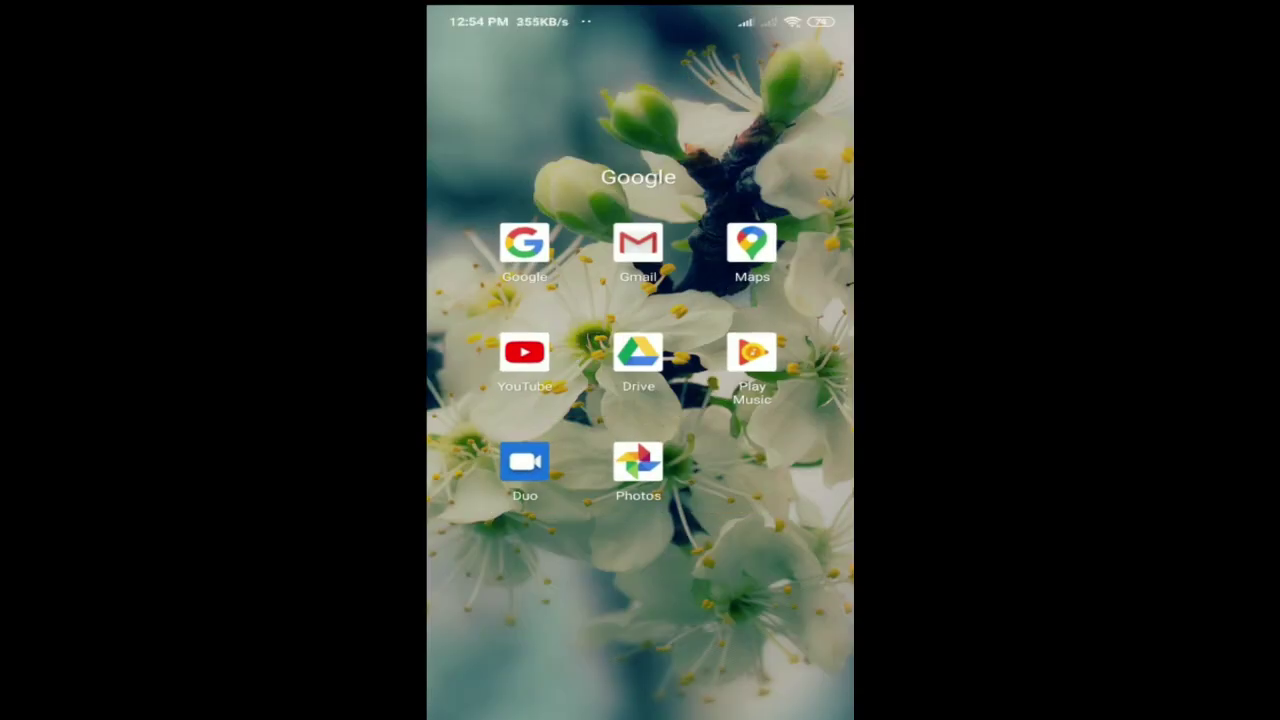